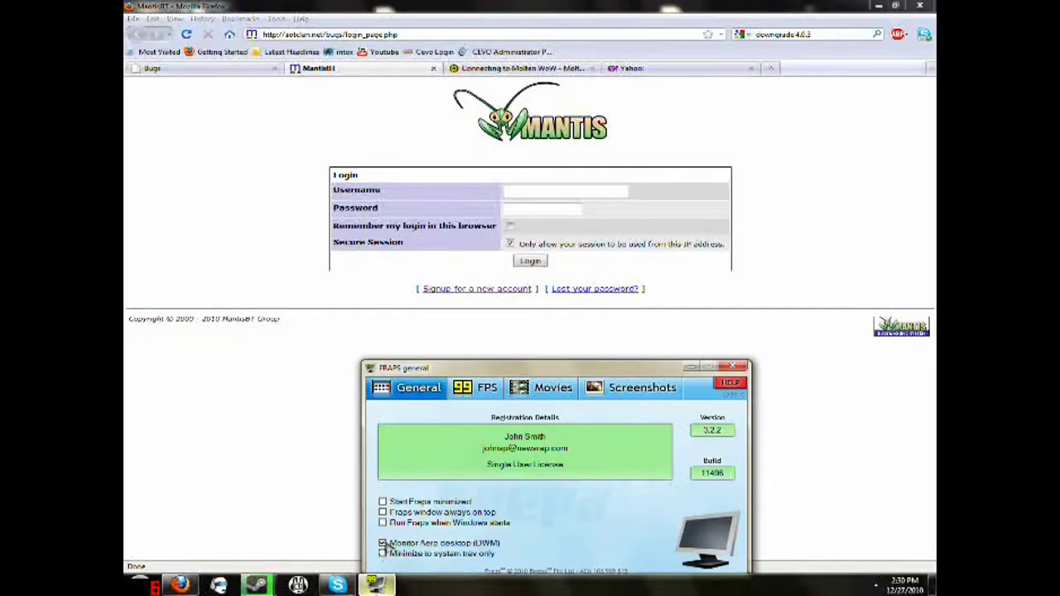
Bring the browser forward and examine the address of the MantisBT login page.
{"action": "left_click", "coordinate": [313, 407]}
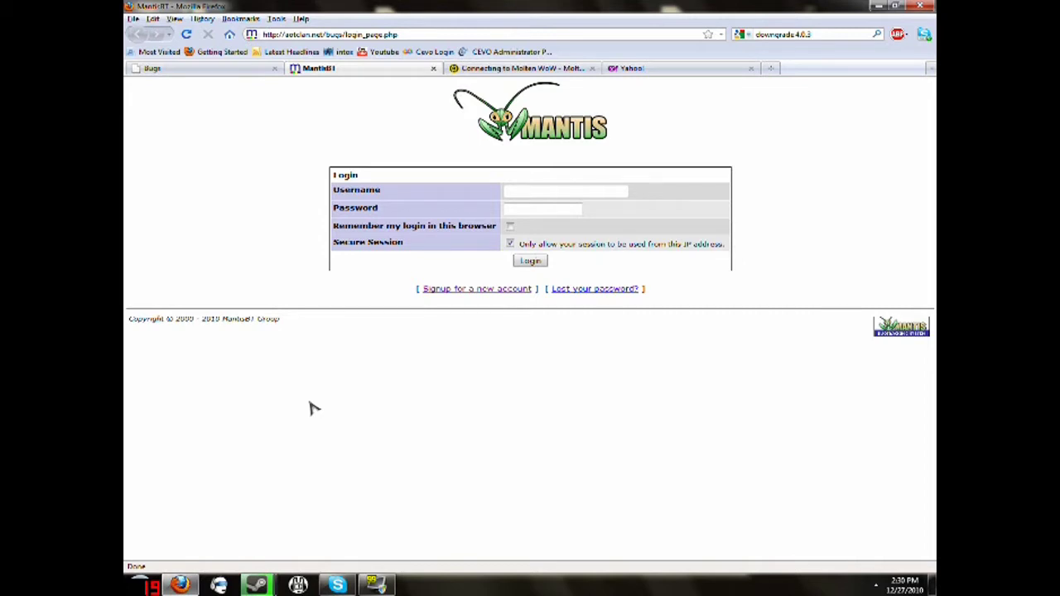
{"action": "left_click", "coordinate": [396, 34]}
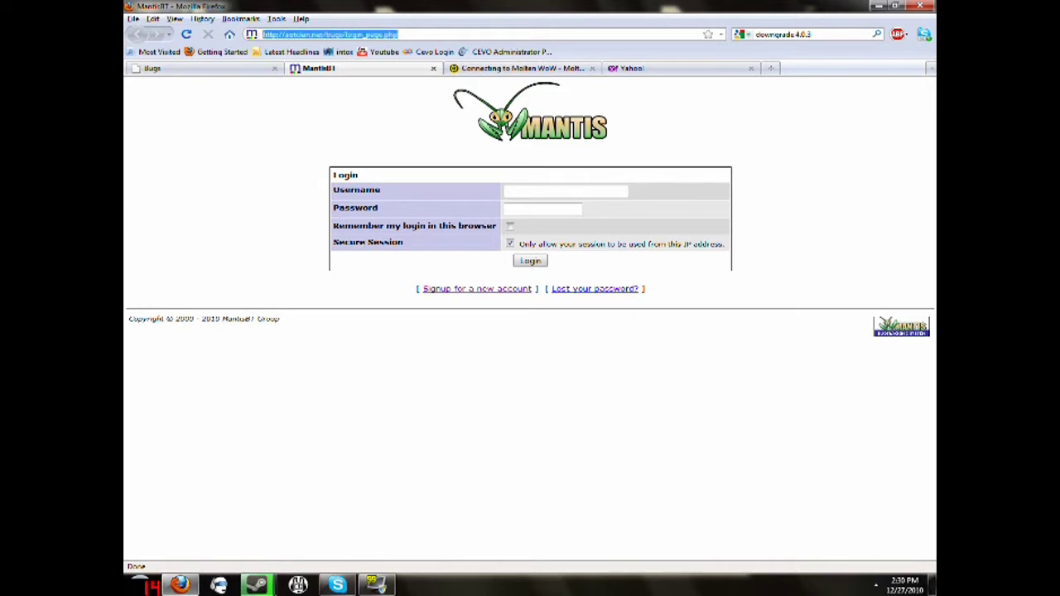
{"action": "left_click", "coordinate": [396, 34]}
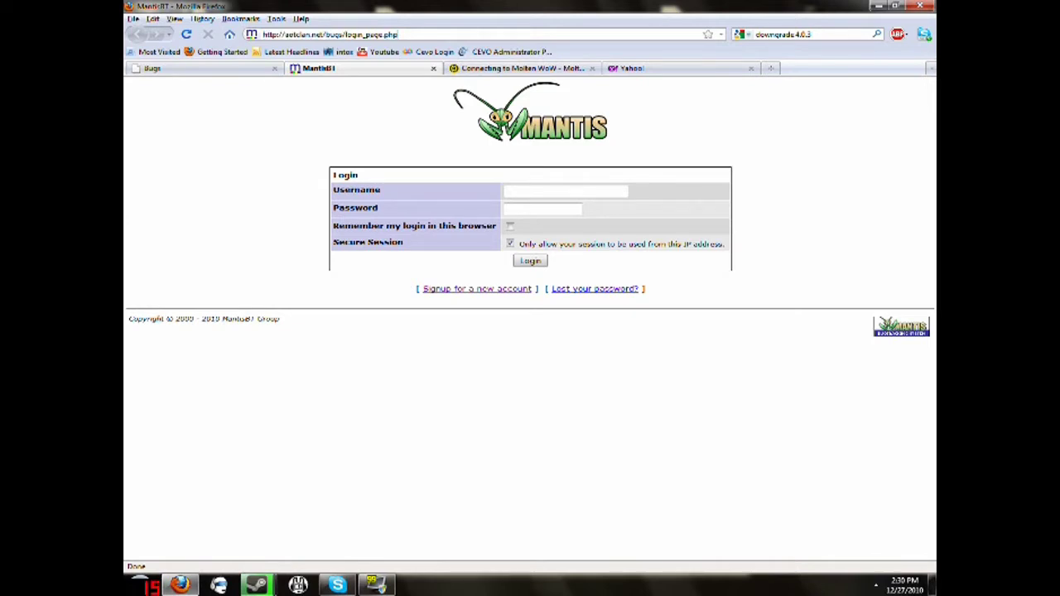
Look at the forum's Bugs thread with the bug tracker link, and return to the MantisBT login page.
{"action": "left_click", "coordinate": [244, 69]}
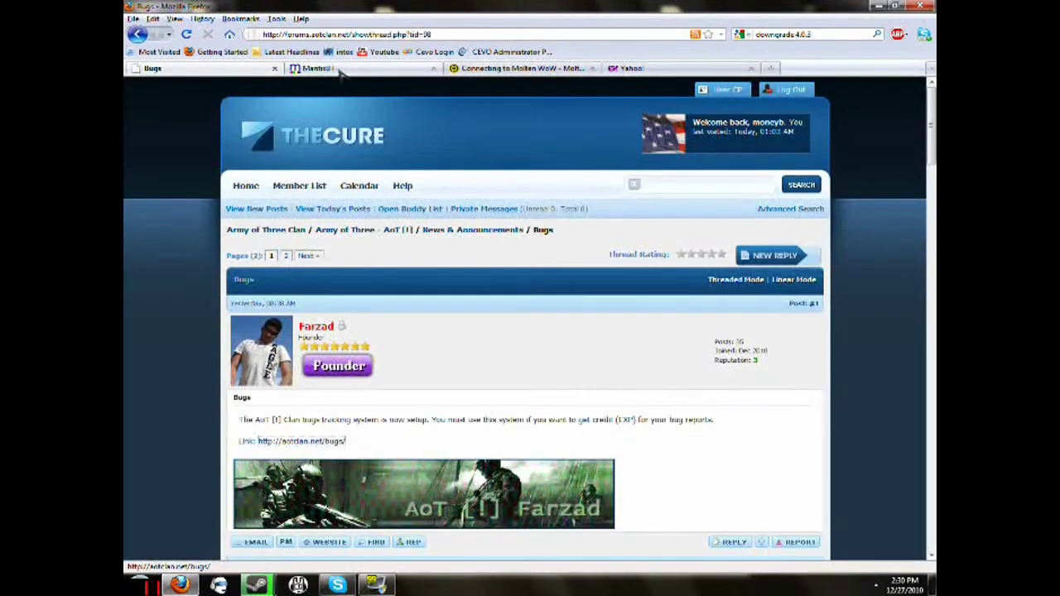
{"action": "left_click", "coordinate": [341, 71]}
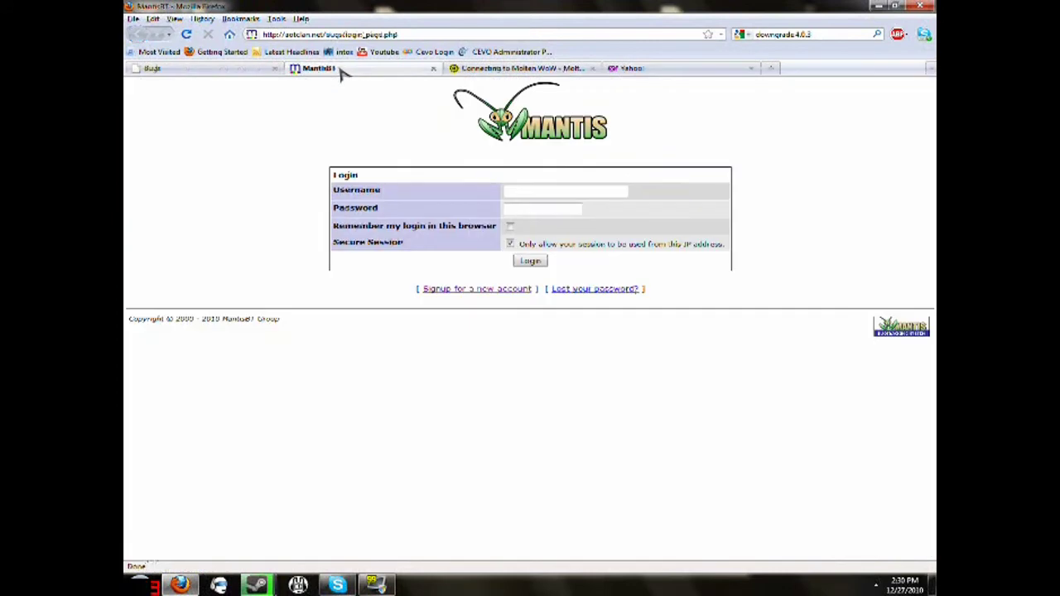
{"action": "left_click", "coordinate": [200, 72]}
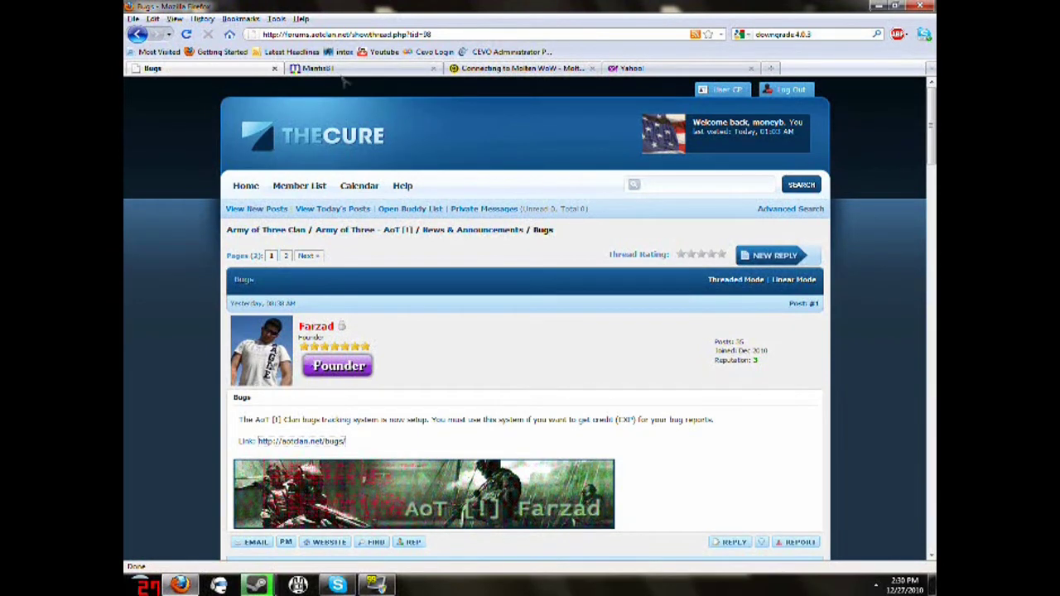
{"action": "left_click", "coordinate": [344, 73]}
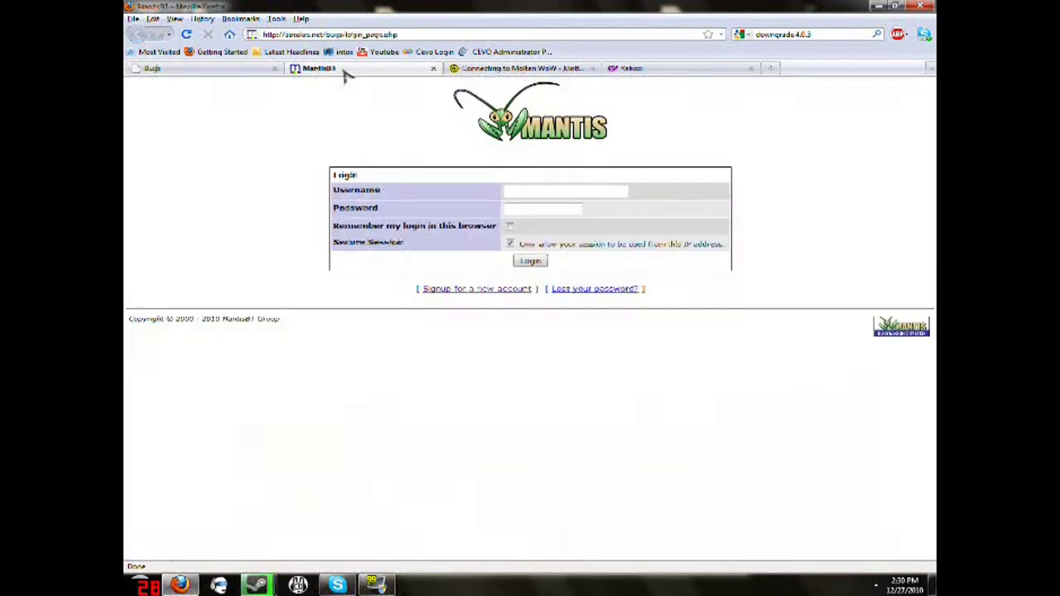
{"action": "left_click", "coordinate": [185, 73]}
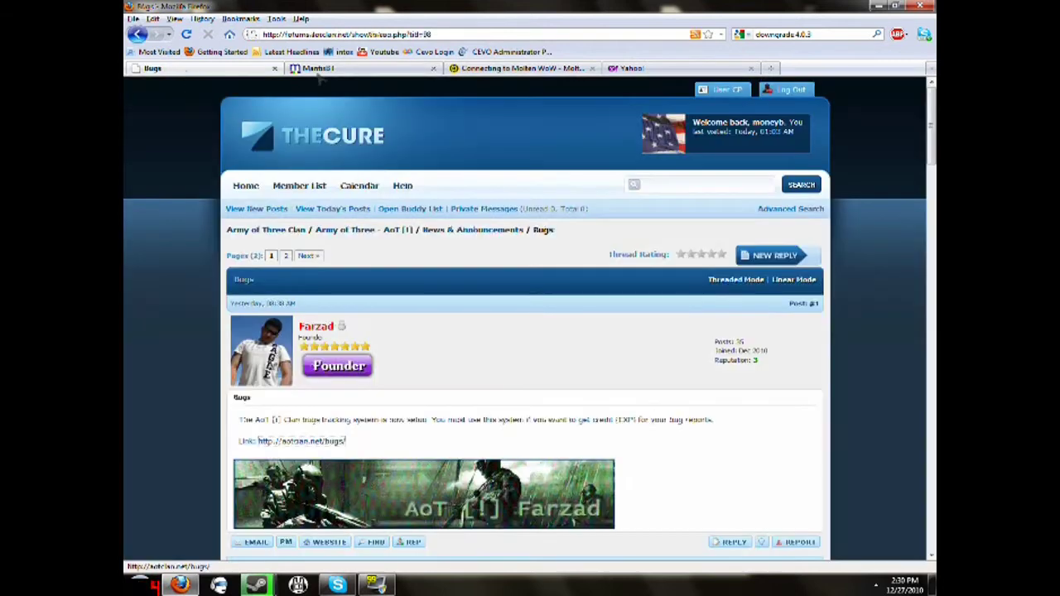
{"action": "key", "text": "ctrl+Tab"}
{"action": "left_click", "coordinate": [242, 72]}
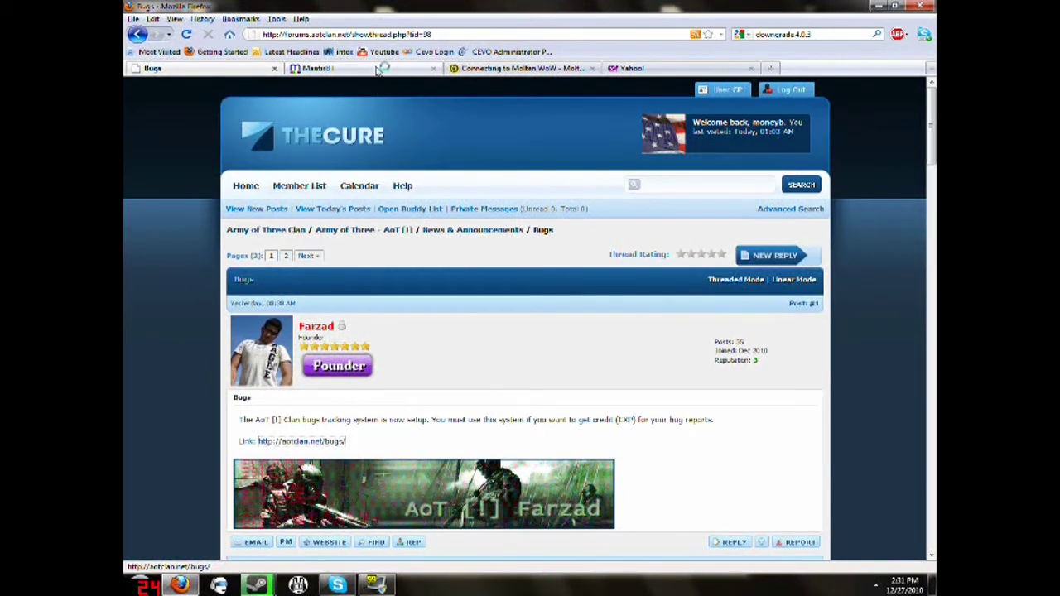
{"action": "left_click", "coordinate": [383, 68]}
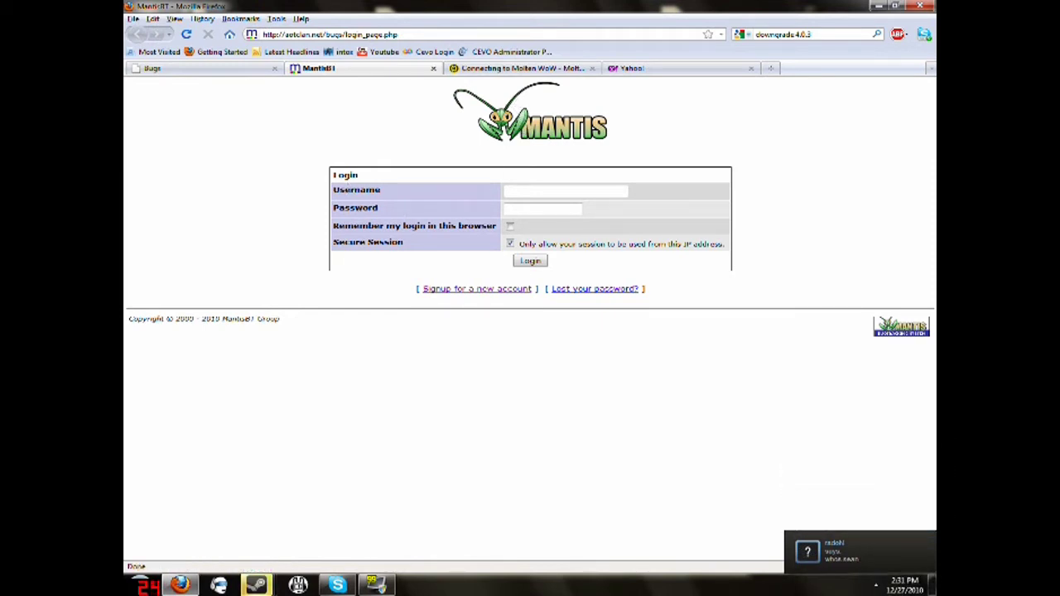
Examine the login form's Username, Remember my login and Secure Session rows.
{"action": "double_click", "coordinate": [356, 190]}
{"action": "left_click_drag", "start_coordinate": [333, 225], "coordinate": [459, 249]}
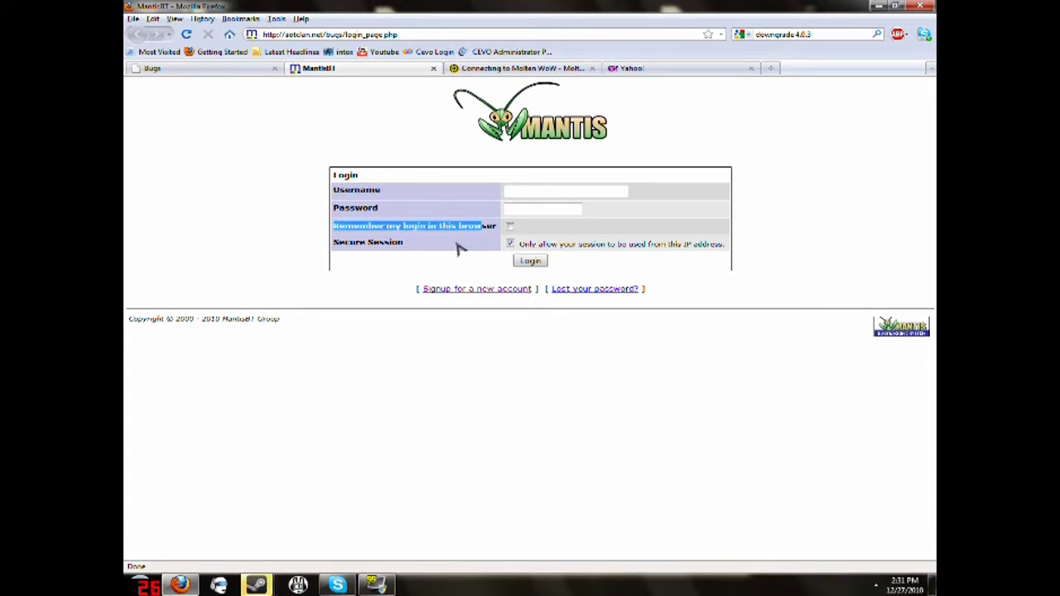
{"action": "left_click_drag", "start_coordinate": [334, 247], "coordinate": [433, 245]}
{"action": "left_click", "coordinate": [433, 244]}
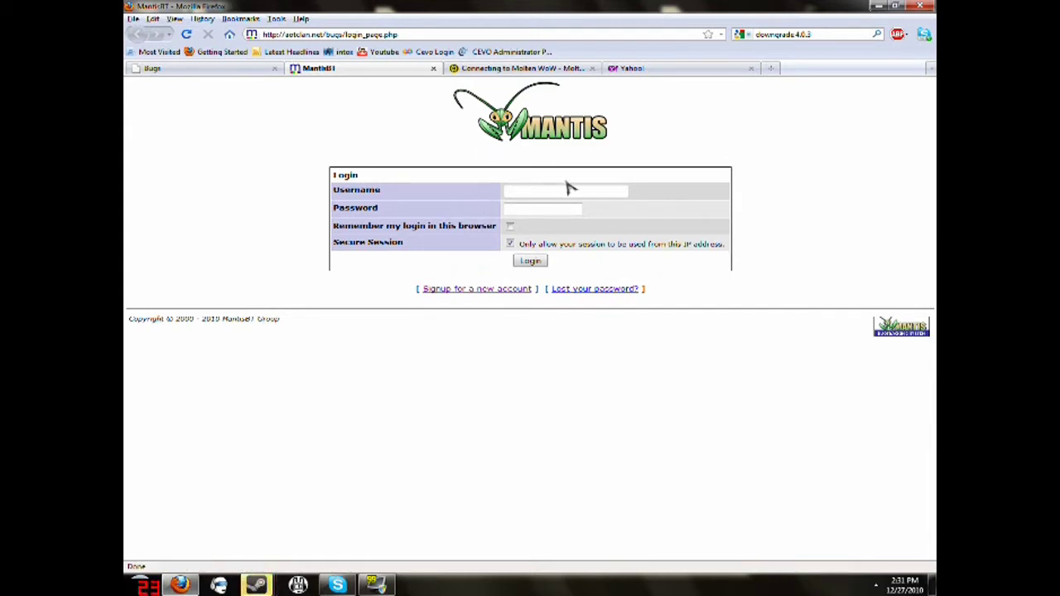
{"action": "type", "text": "m"}
{"action": "left_click", "coordinate": [534, 207]}
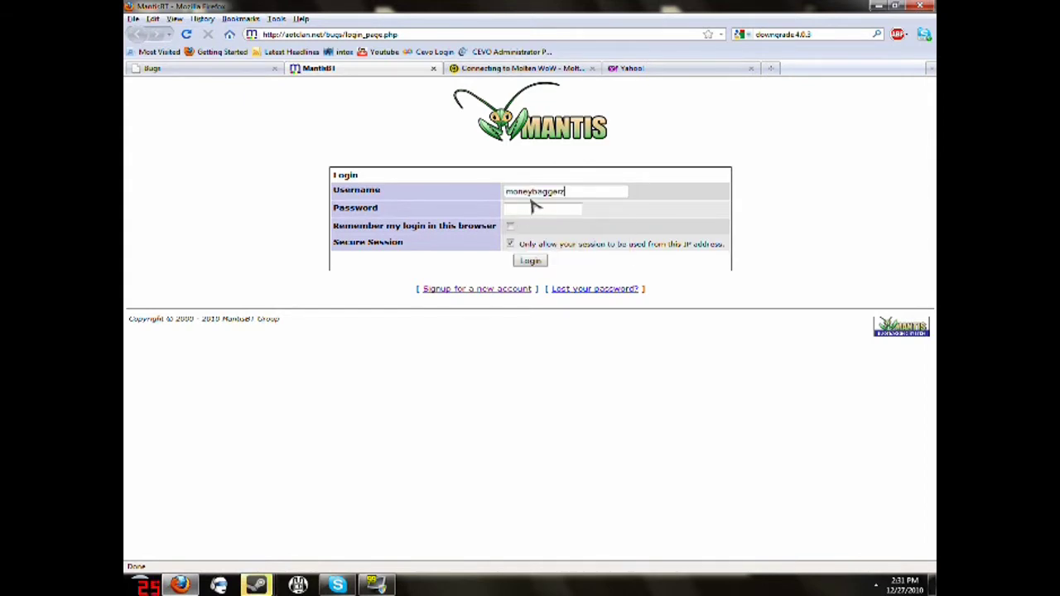
{"action": "key", "text": "ctrl+a"}
{"action": "key", "text": "BackSpace"}
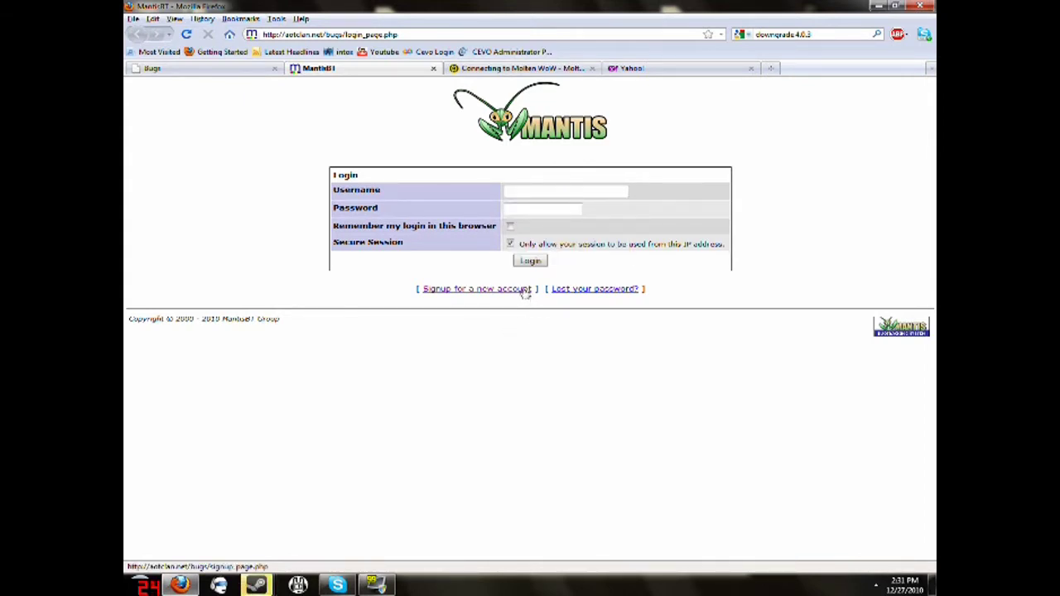
View the signup form for a new account and return to the login page.
{"action": "left_click", "coordinate": [478, 290]}
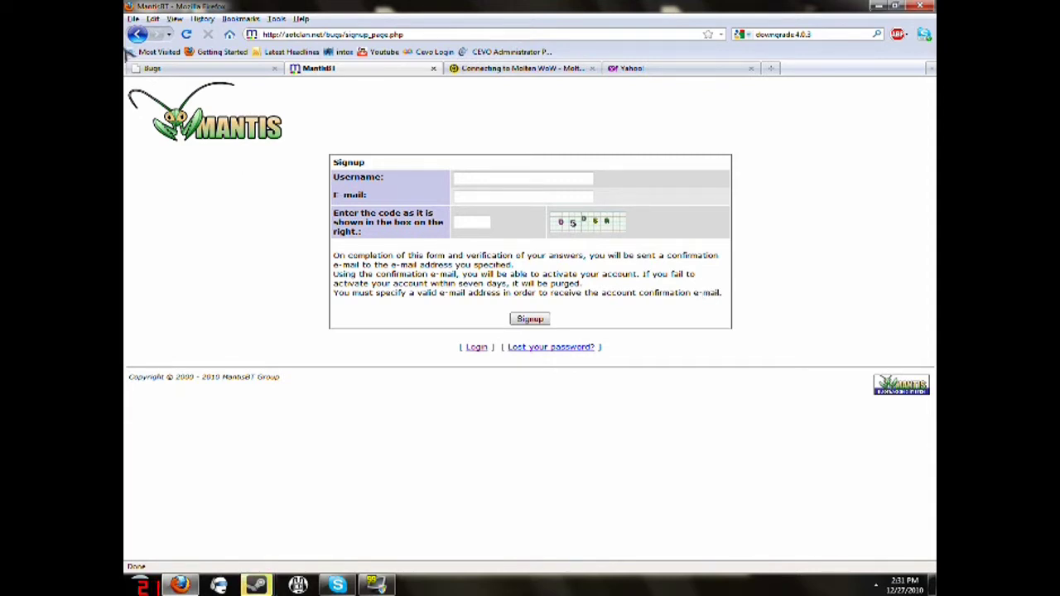
{"action": "left_click", "coordinate": [138, 34]}
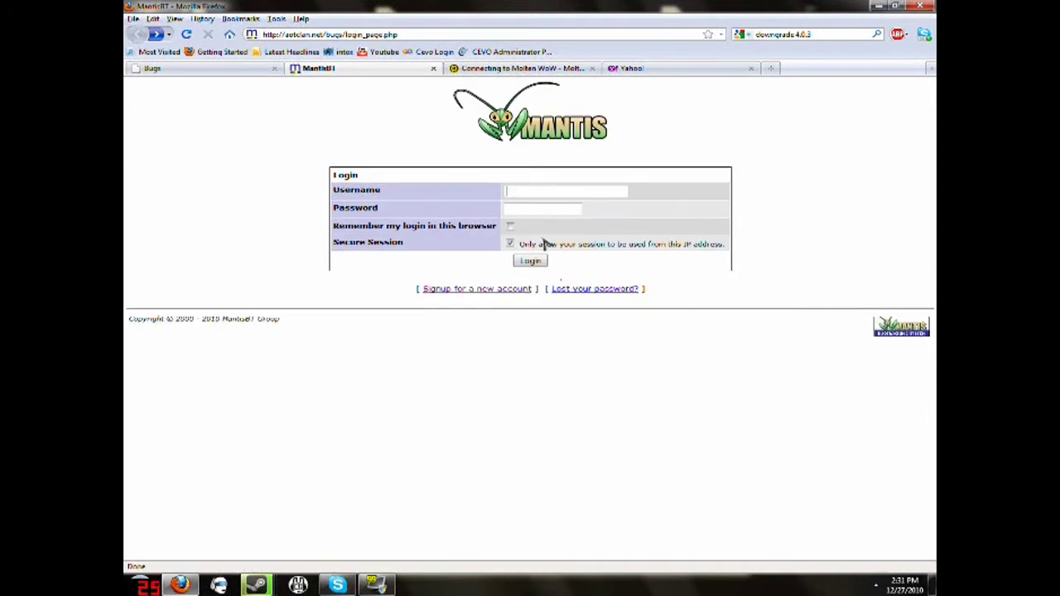
Log in to the bug tracker with the account's username and password.
{"action": "type", "text": "moneyb"}
{"action": "key", "text": "Tab"}
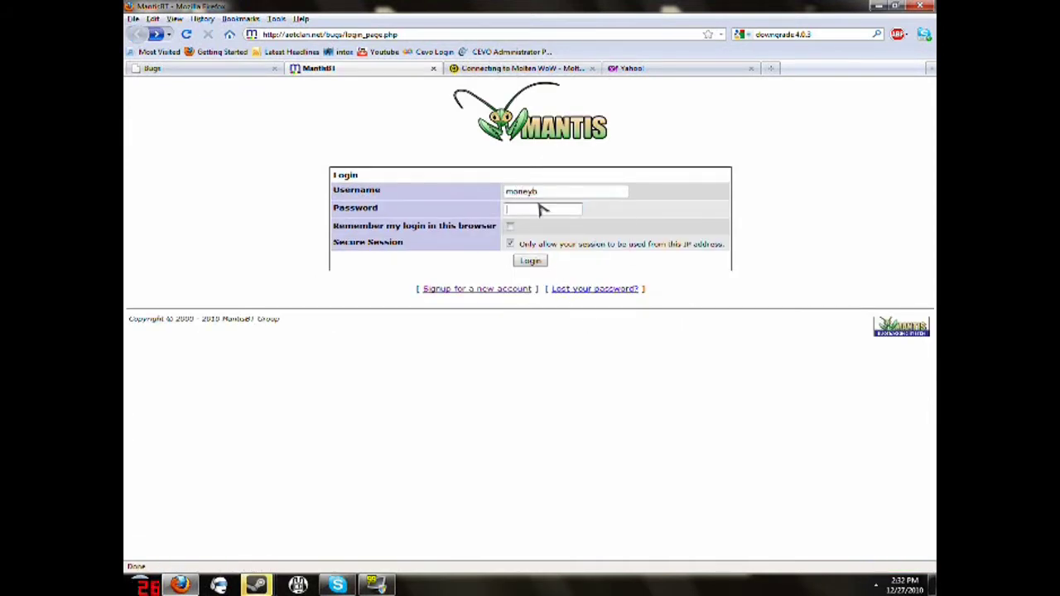
{"action": "type", "text": "xx"}
{"action": "key", "text": "BackSpace"}
{"action": "key", "text": "BackSpace"}
{"action": "key", "text": "BackSpace"}
{"action": "key", "text": "BackSpace"}
{"action": "key", "text": "Return"}
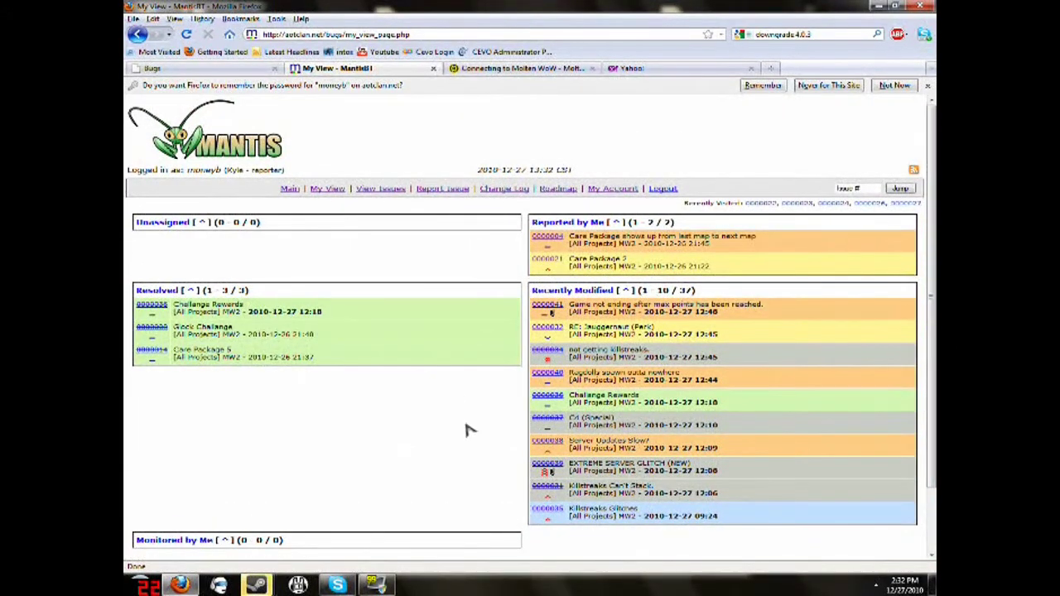
Look through the My View overview, including the resolved, reported and recently modified issues and the status colour legend.
{"action": "scroll", "coordinate": [931, 176], "scroll_direction": "down", "scroll_amount": 1}
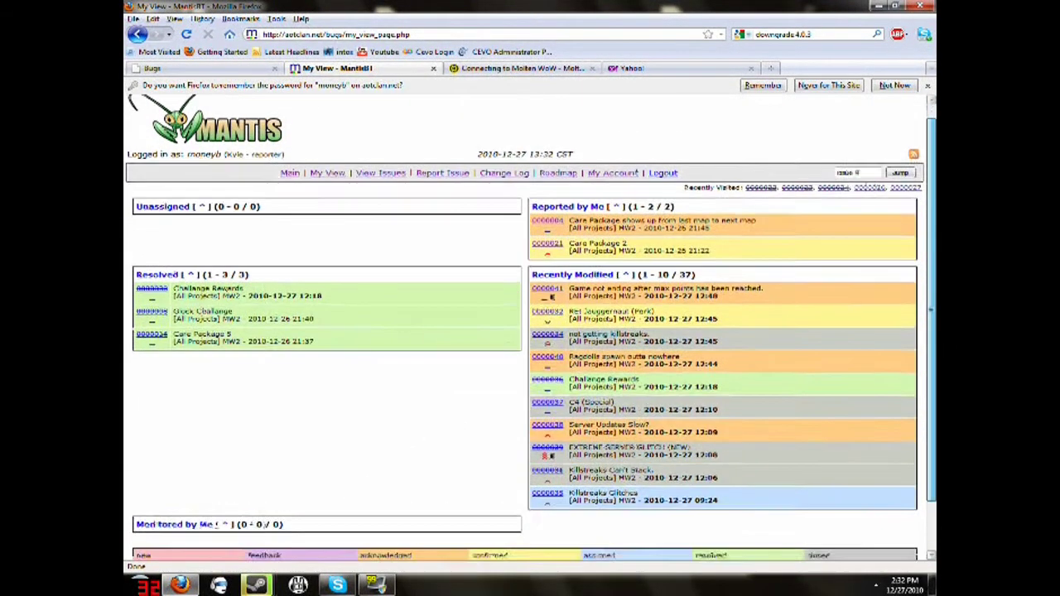
{"action": "scroll", "coordinate": [931, 177], "scroll_direction": "up", "scroll_amount": 1}
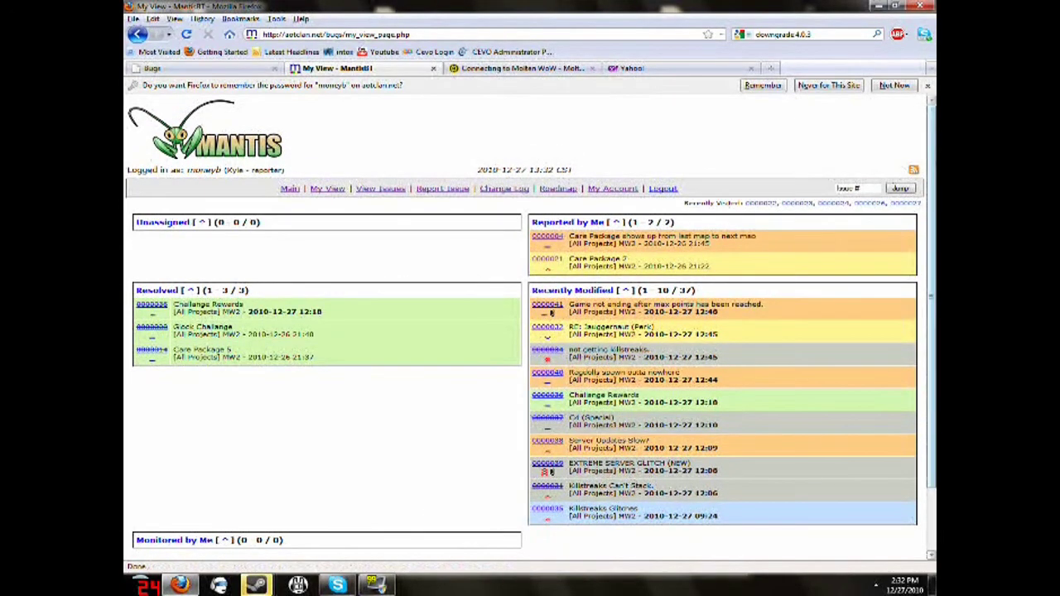
{"action": "scroll", "coordinate": [932, 176], "scroll_direction": "down", "scroll_amount": 3}
{"action": "scroll", "coordinate": [931, 176], "scroll_direction": "up", "scroll_amount": 3}
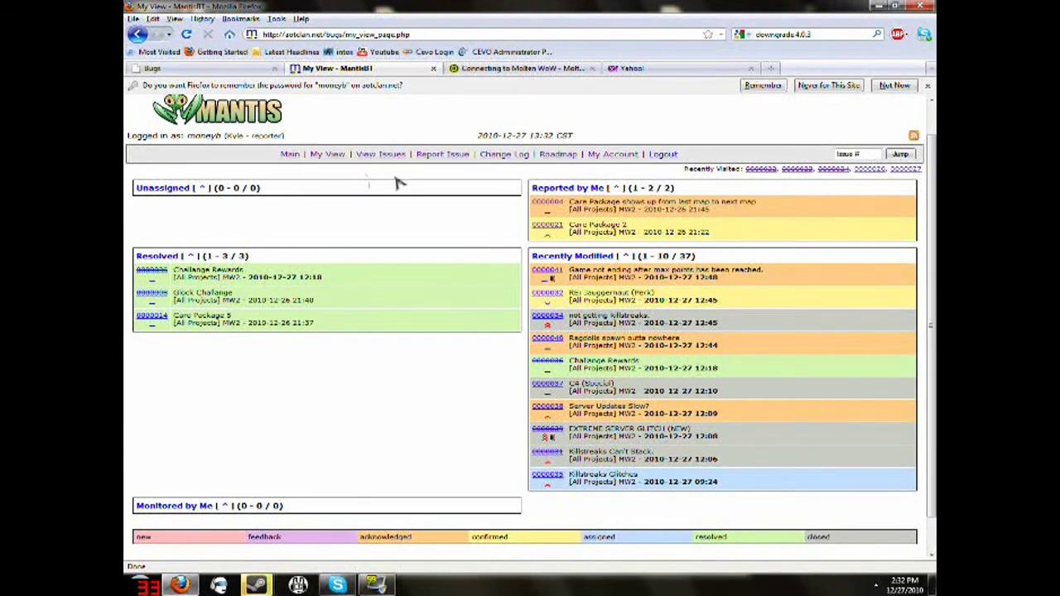
{"action": "scroll", "coordinate": [929, 145], "scroll_direction": "up", "scroll_amount": 1}
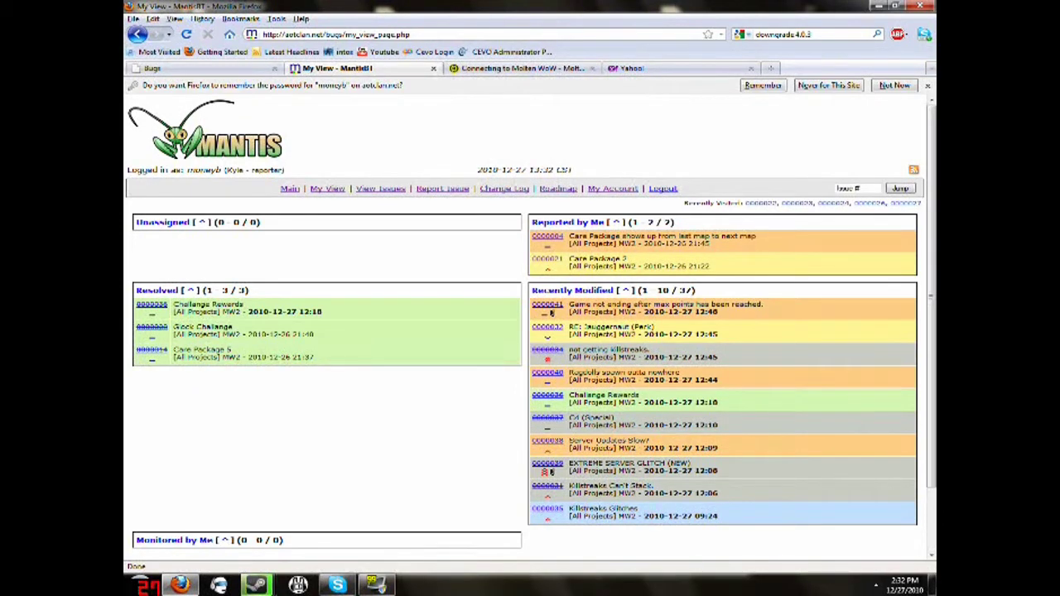
{"action": "left_click_drag", "start_coordinate": [721, 273], "coordinate": [764, 273]}
Start a new issue report and set its category to [All Projects] MW2.
{"action": "left_click", "coordinate": [437, 193]}
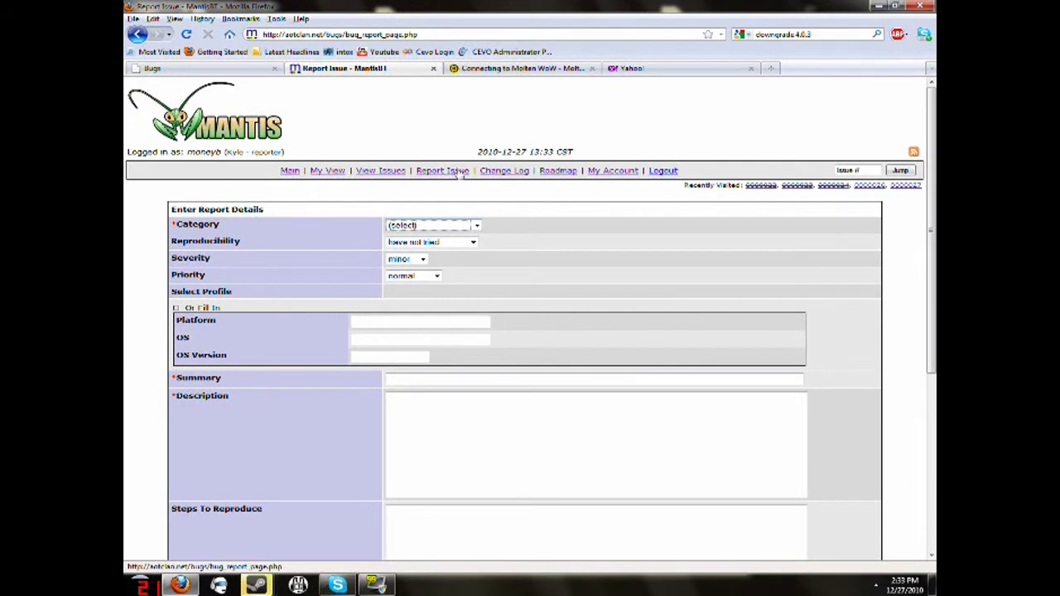
{"action": "left_click", "coordinate": [479, 227]}
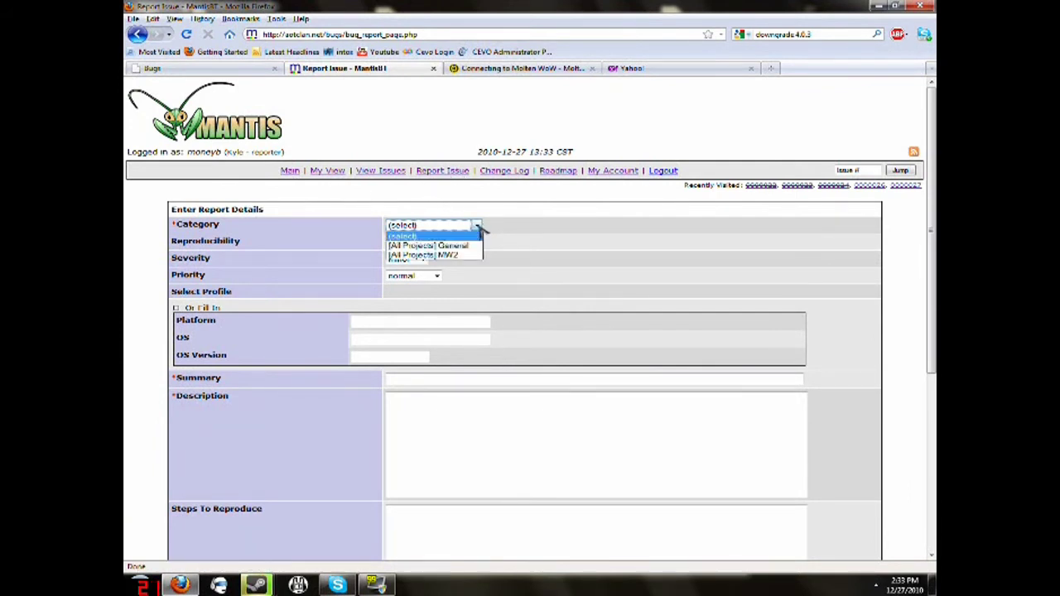
{"action": "left_click", "coordinate": [473, 255]}
Set the report's reproducibility to always.
{"action": "left_click", "coordinate": [479, 245]}
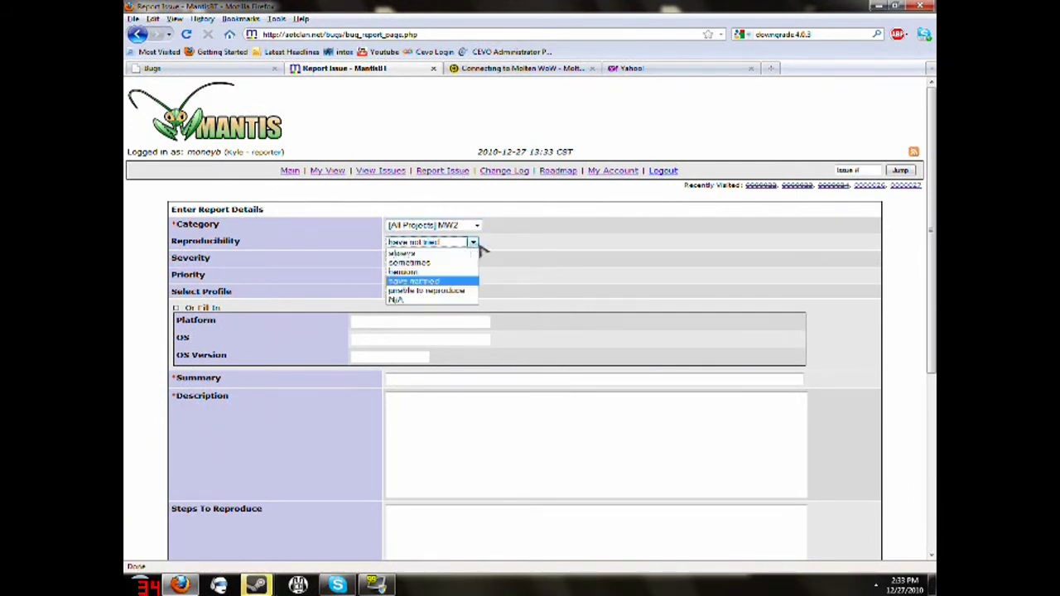
{"action": "left_click", "coordinate": [431, 283]}
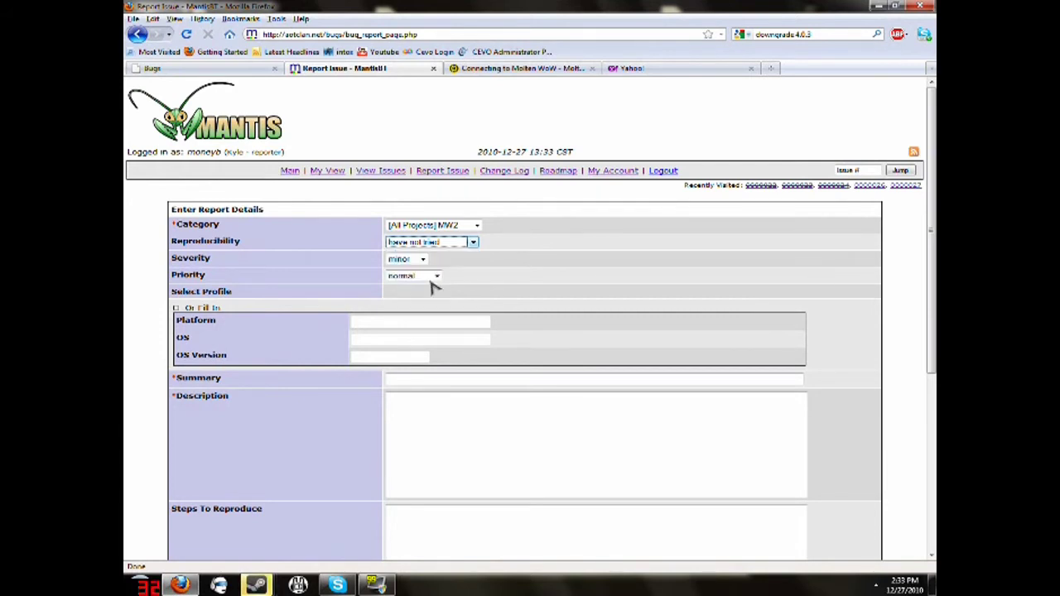
{"action": "left_click", "coordinate": [470, 244]}
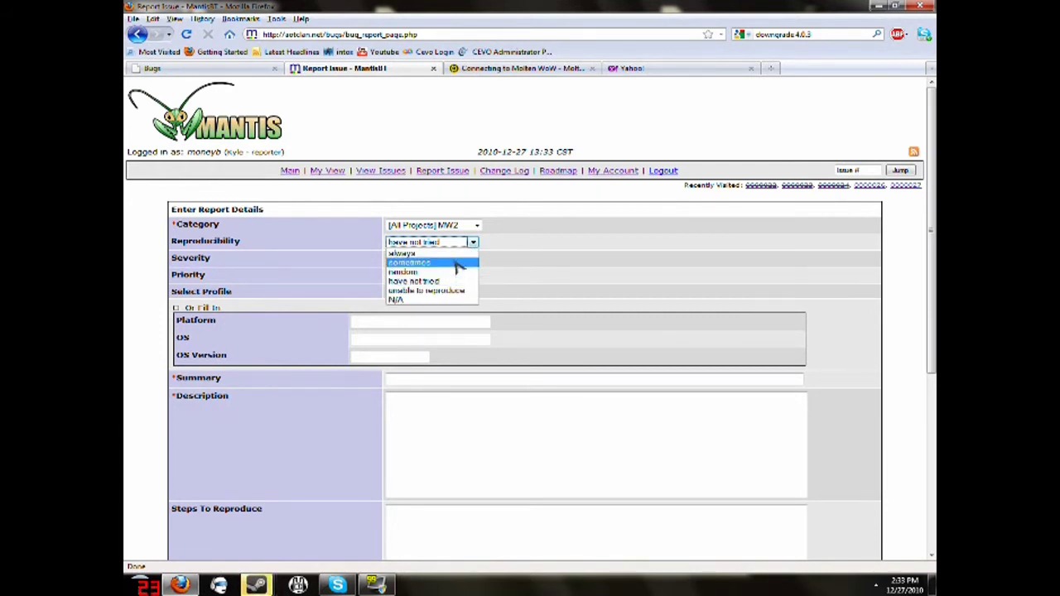
{"action": "left_click", "coordinate": [455, 254]}
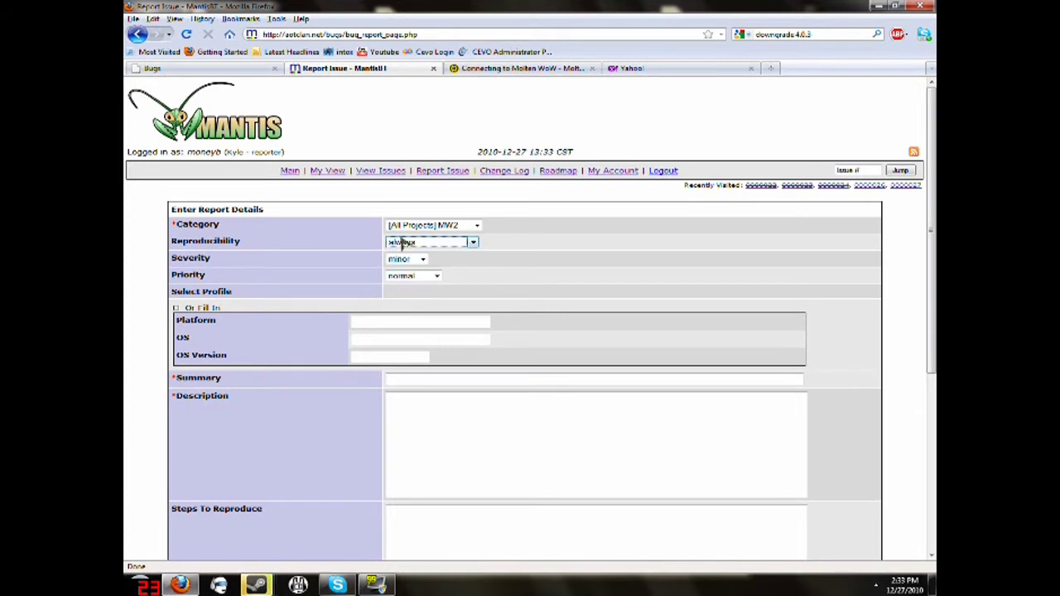
{"action": "left_click", "coordinate": [473, 243]}
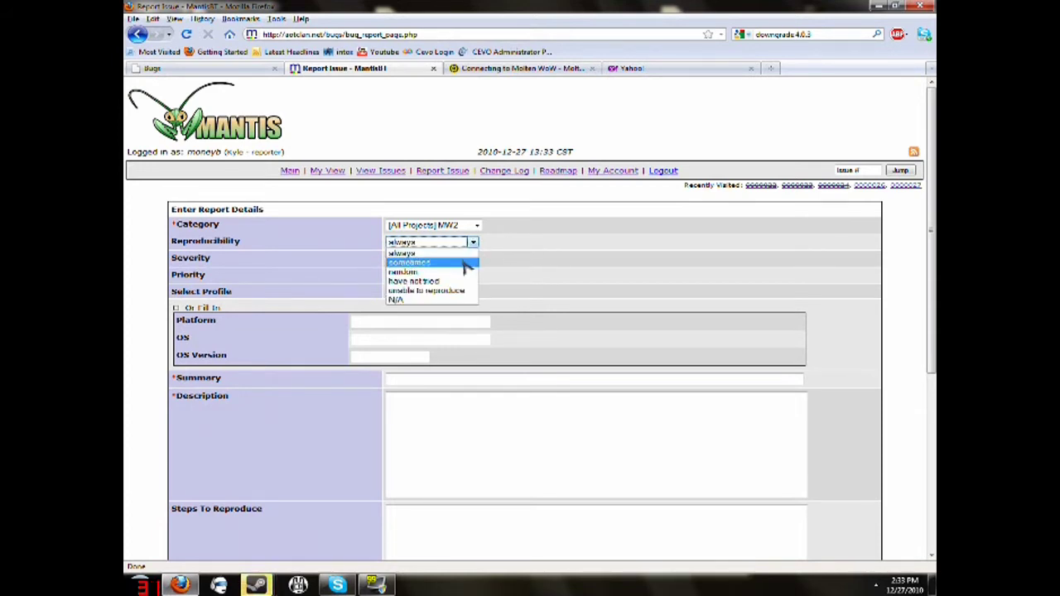
{"action": "left_click", "coordinate": [496, 263]}
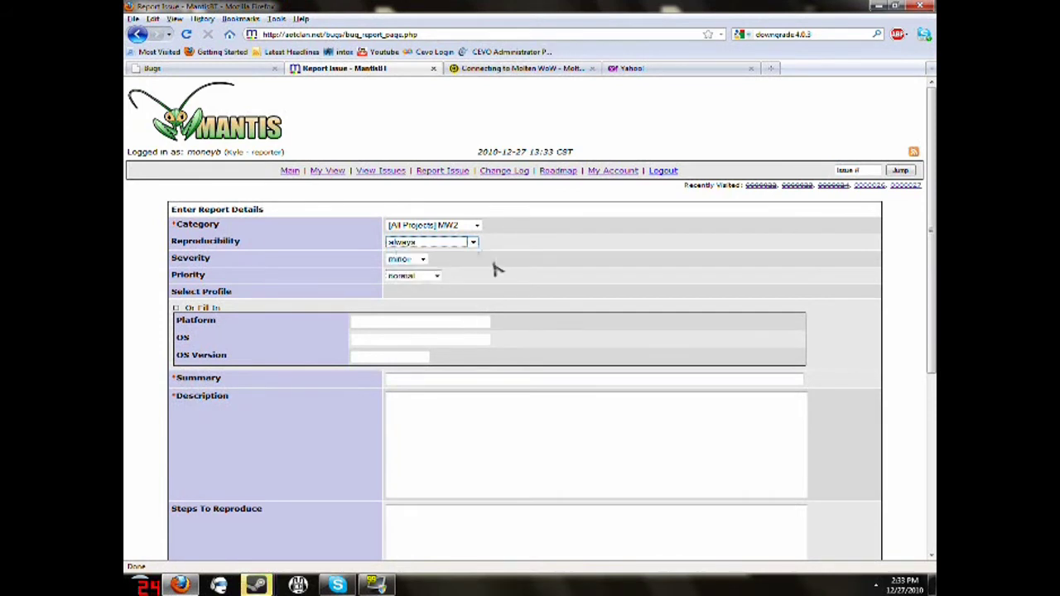
Examine the available Severity and Priority options for the report.
{"action": "left_click", "coordinate": [425, 260]}
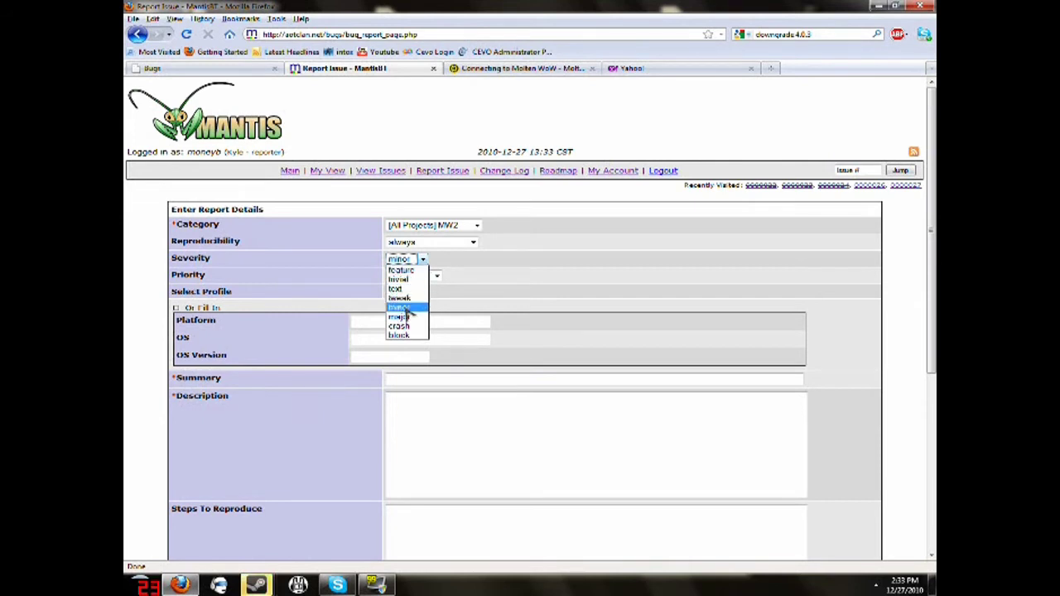
{"action": "left_click", "coordinate": [474, 270]}
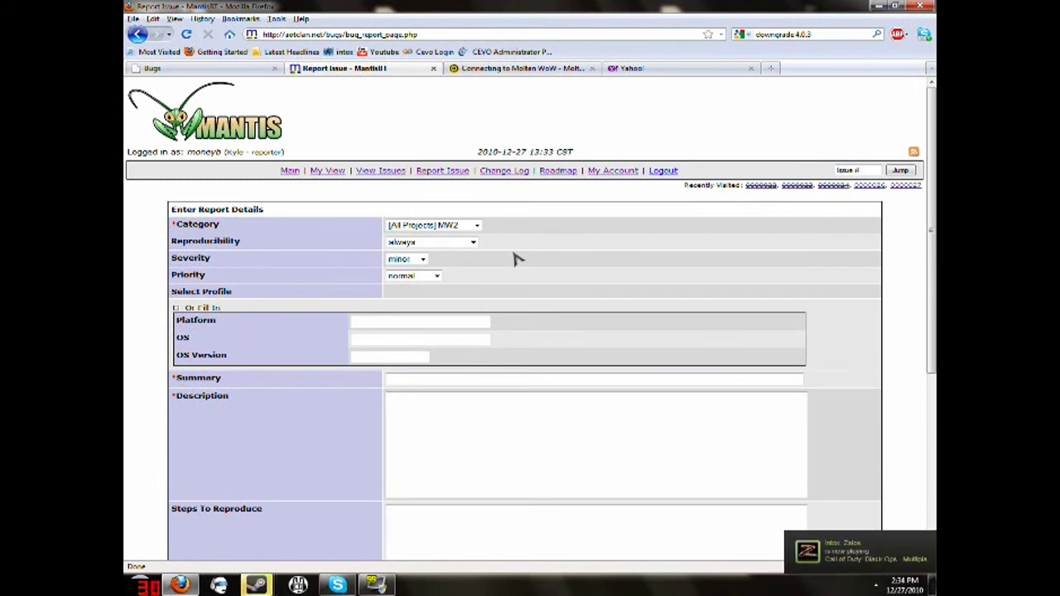
{"action": "left_click", "coordinate": [436, 276]}
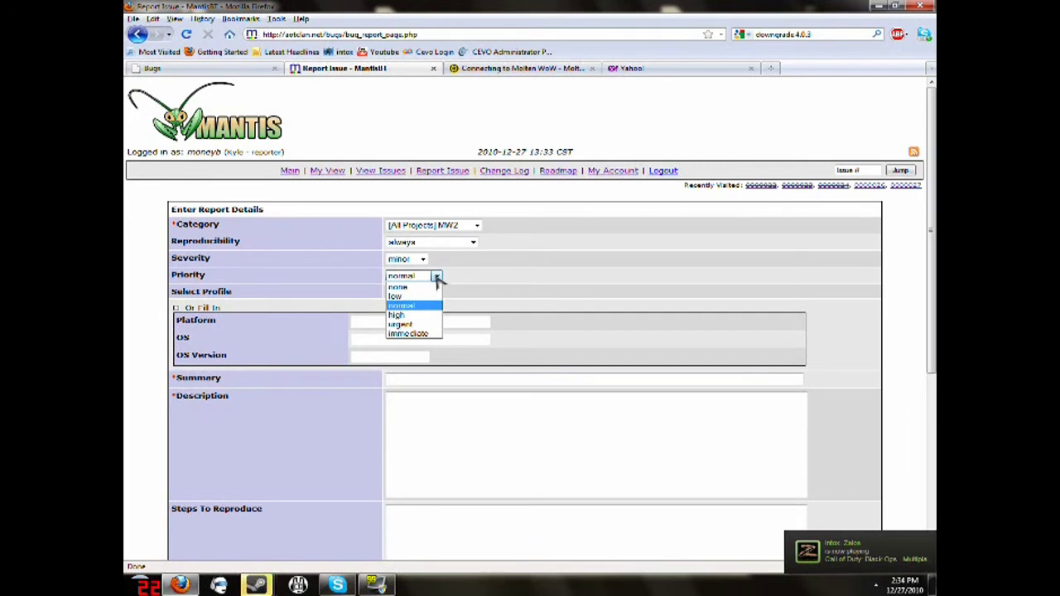
{"action": "left_click", "coordinate": [436, 277]}
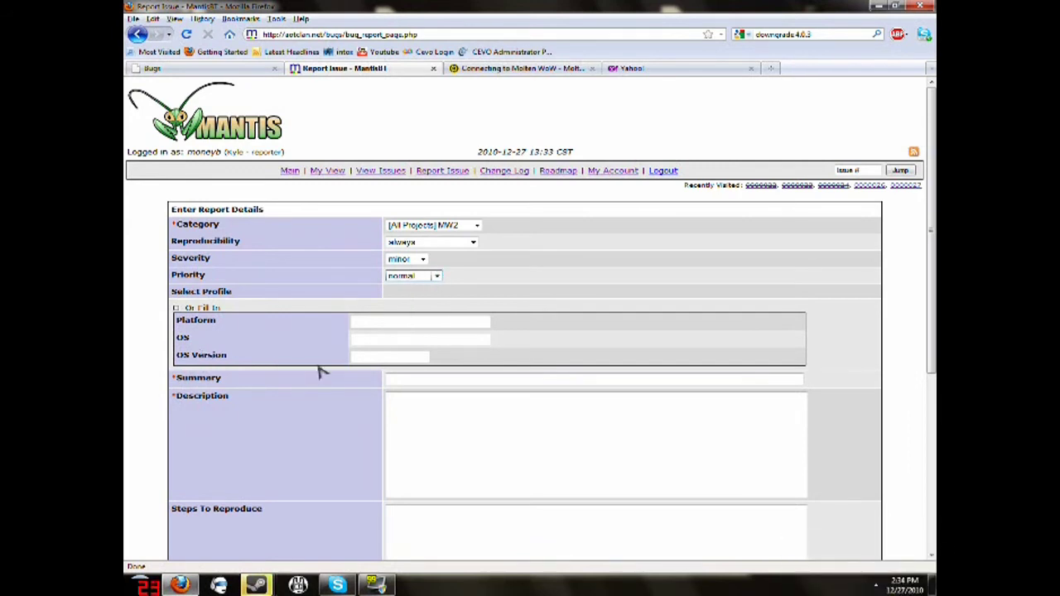
Enter "Care package 32-" as the report's summary.
{"action": "left_click", "coordinate": [447, 379]}
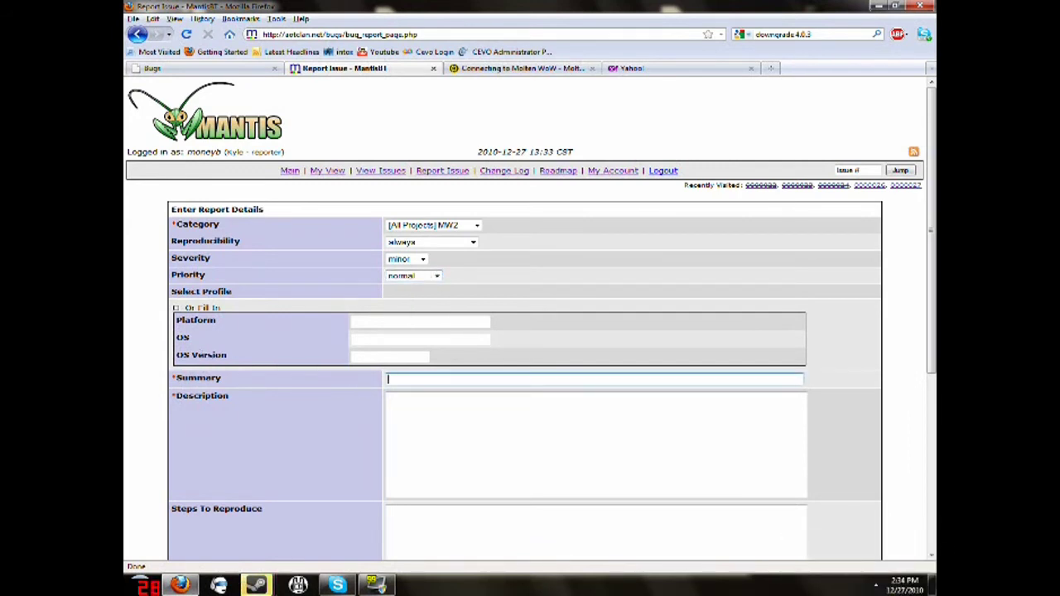
{"action": "key", "text": "Down"}
{"action": "key", "text": "Escape"}
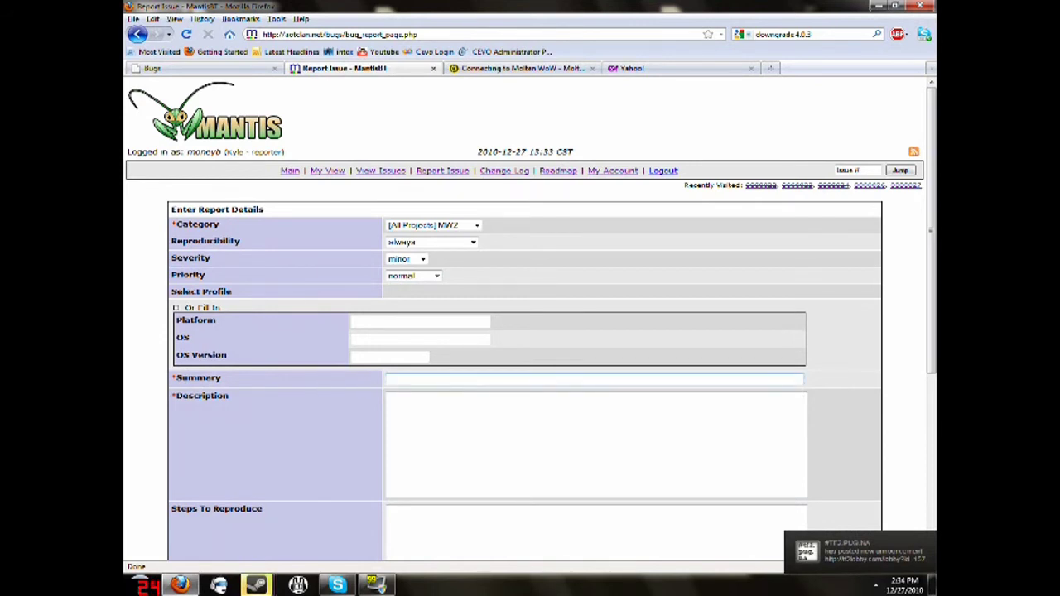
{"action": "type", "text": "Care"}
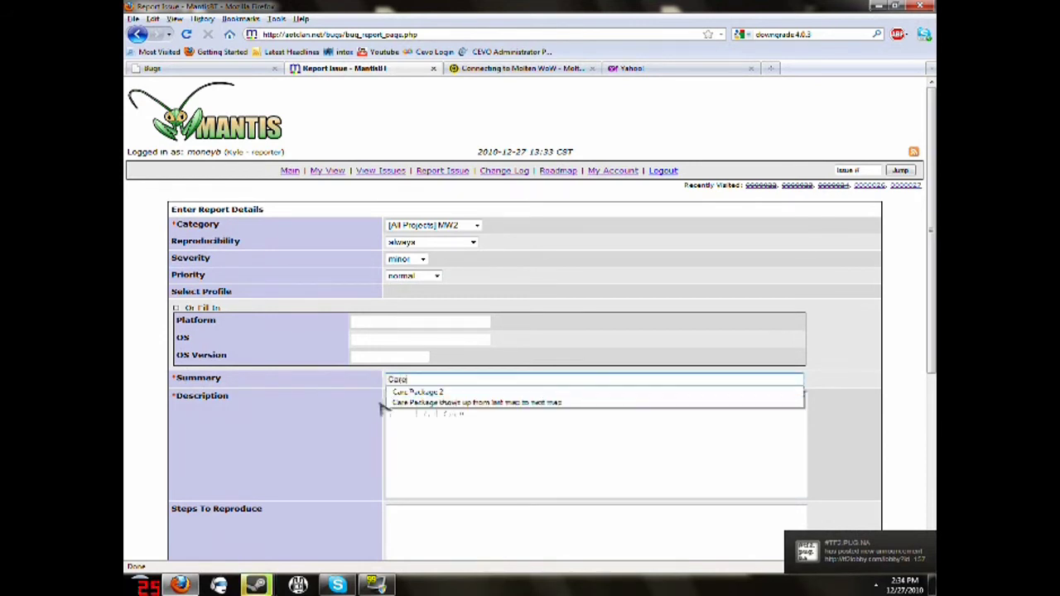
{"action": "type", "text": " package"}
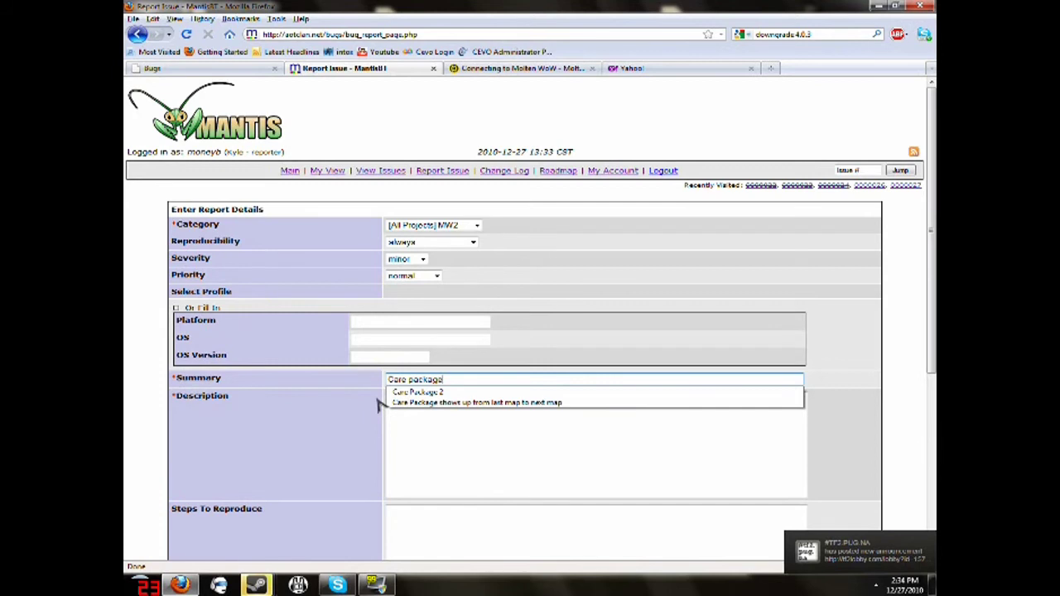
{"action": "type", "text": " 32"}
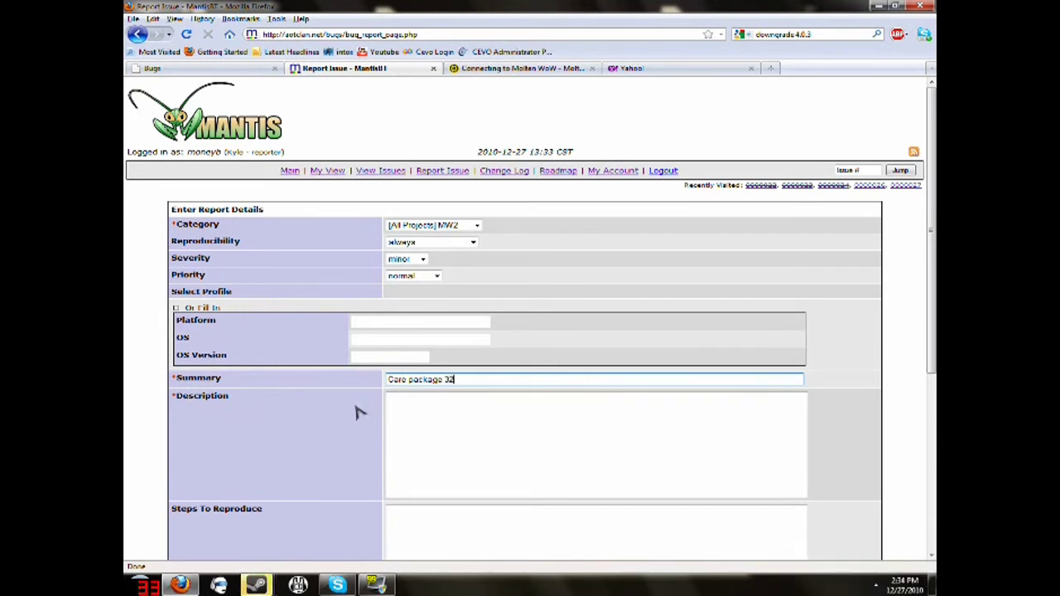
{"action": "type", "text": "-"}
Clear the report's summary text completely and leave the field empty.
{"action": "key", "text": "BackSpace"}
{"action": "key", "text": "BackSpace"}
{"action": "key", "text": "BackSpace"}
{"action": "key", "text": "BackSpace"}
{"action": "key", "text": "BackSpace"}
{"action": "key", "text": "BackSpace"}
{"action": "key", "text": "BackSpace"}
{"action": "key", "text": "BackSpace"}
{"action": "key", "text": "BackSpace"}
{"action": "key", "text": "BackSpace"}
{"action": "key", "text": "BackSpace"}
{"action": "key", "text": "BackSpace"}
{"action": "key", "text": "BackSpace"}
{"action": "type", "text": "Ca"}
{"action": "key", "text": "BackSpace"}
{"action": "key", "text": "BackSpace"}
{"action": "left_click", "coordinate": [331, 433]}
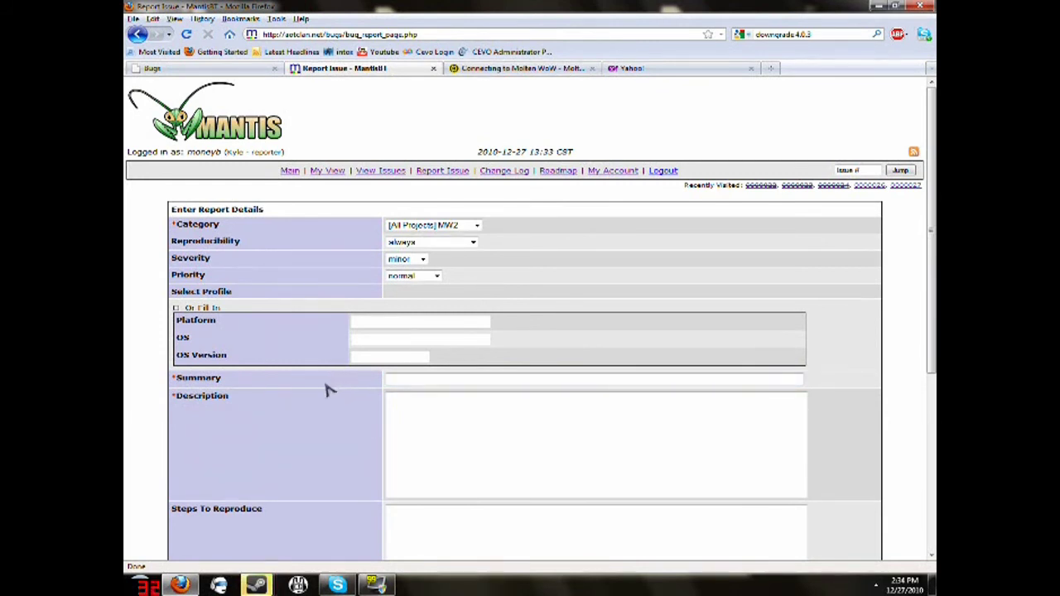
Examine the report form's remaining fields, from Description, Steps To Reproduce and Additional Information to Upload File and its file browsing option.
{"action": "scroll", "coordinate": [339, 402], "scroll_direction": "down", "scroll_amount": 5}
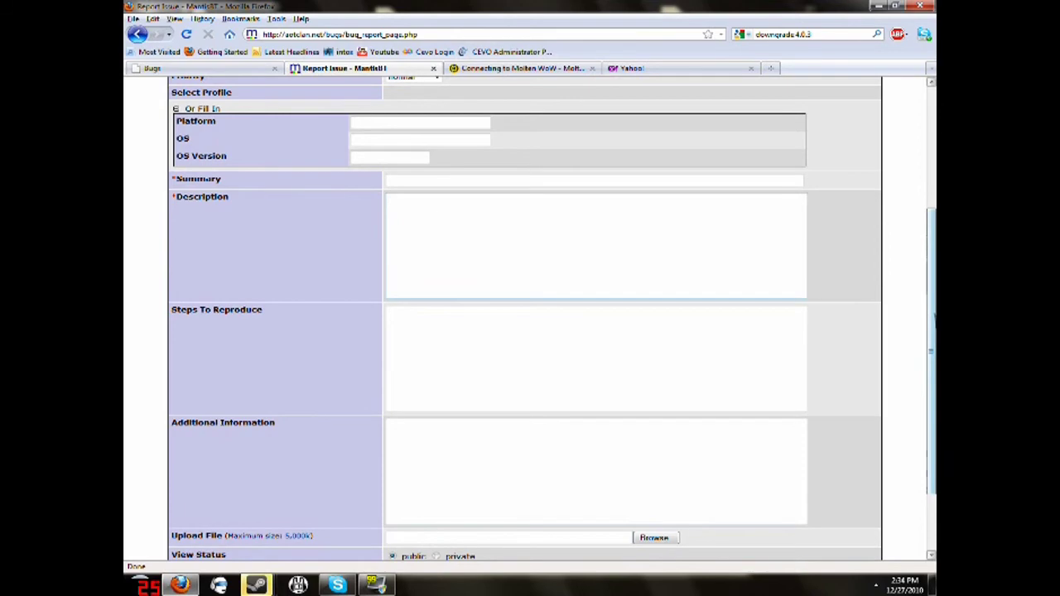
{"action": "scroll", "coordinate": [530, 331], "scroll_direction": "up", "scroll_amount": 3}
{"action": "scroll", "coordinate": [530, 331], "scroll_direction": "down", "scroll_amount": 4}
{"action": "scroll", "coordinate": [530, 332], "scroll_direction": "up", "scroll_amount": 5}
{"action": "scroll", "coordinate": [530, 332], "scroll_direction": "down", "scroll_amount": 2}
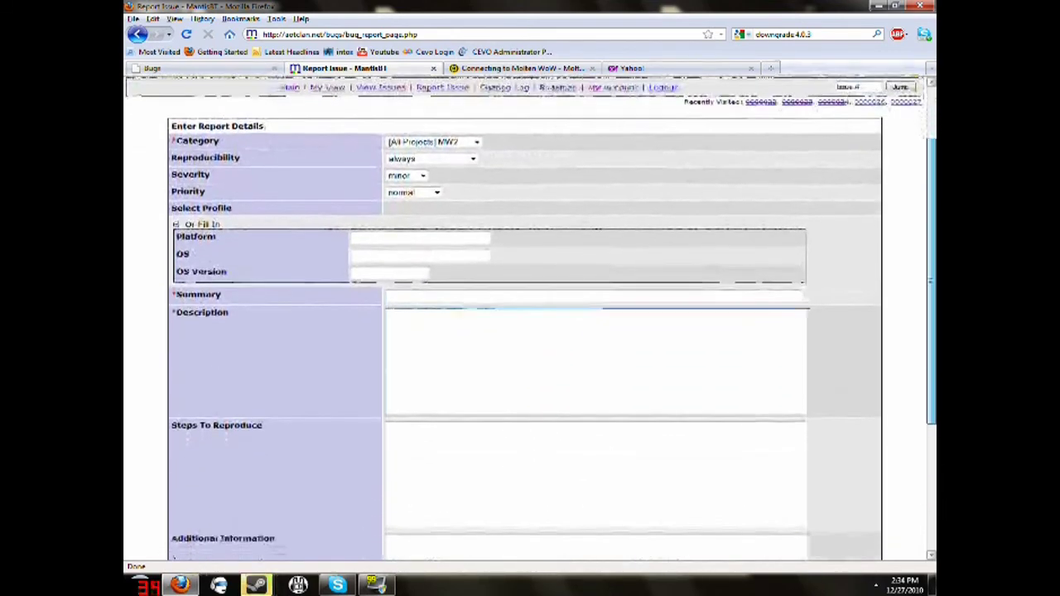
{"action": "scroll", "coordinate": [925, 222], "scroll_direction": "up", "scroll_amount": 2}
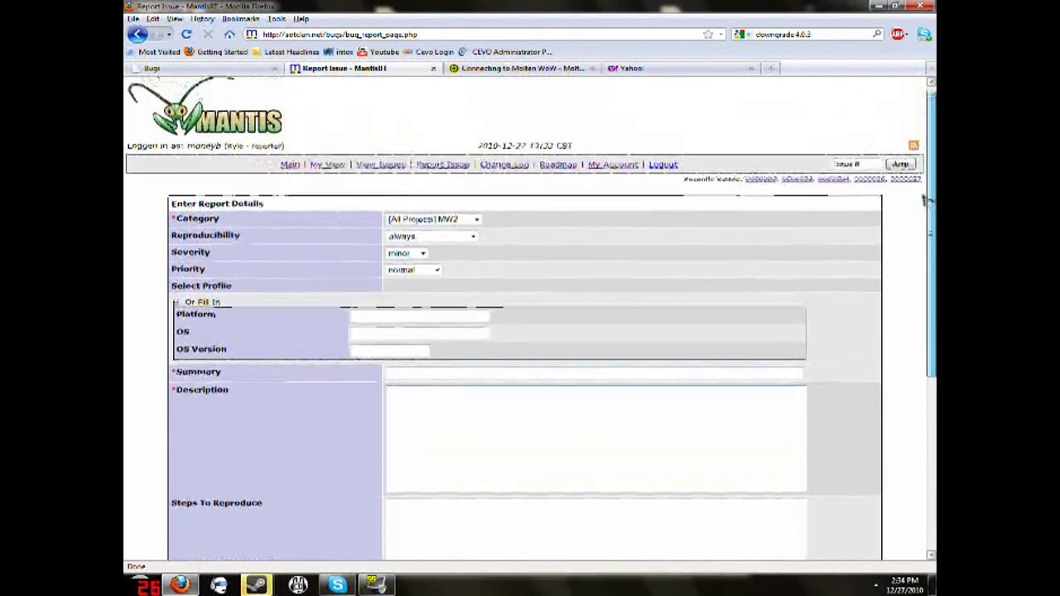
{"action": "scroll", "coordinate": [924, 222], "scroll_direction": "down", "scroll_amount": 1}
{"action": "scroll", "coordinate": [924, 222], "scroll_direction": "down", "scroll_amount": 3}
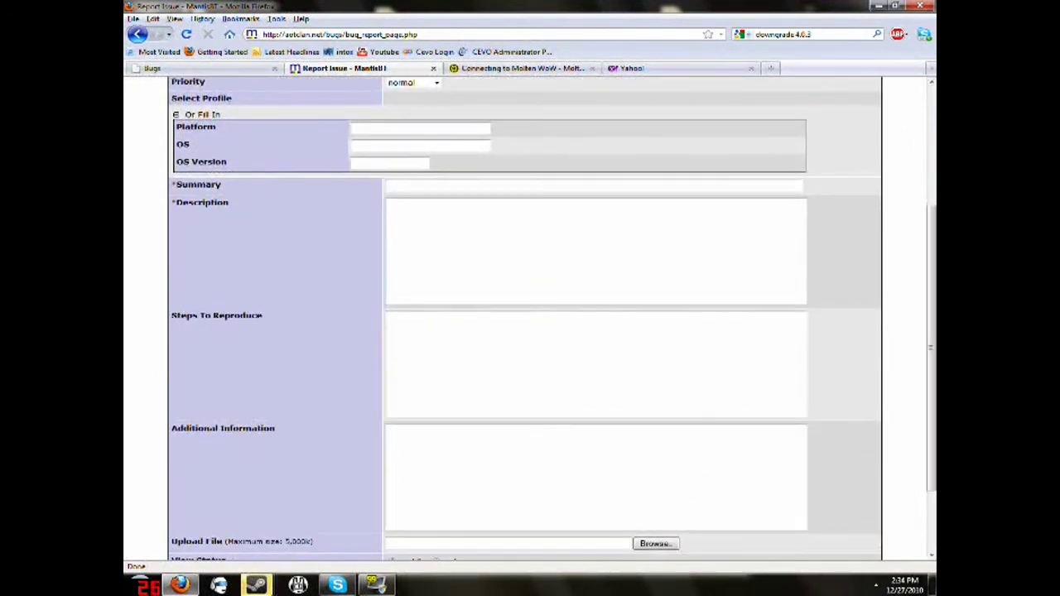
{"action": "scroll", "coordinate": [902, 391], "scroll_direction": "down", "scroll_amount": 2}
{"action": "key", "text": "Tab"}
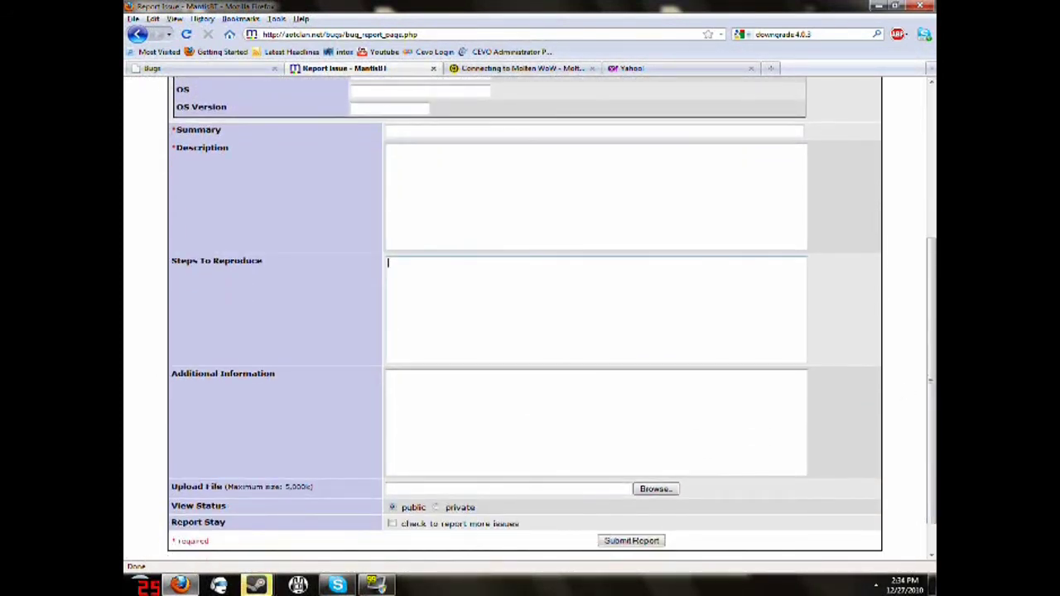
{"action": "left_click", "coordinate": [538, 373]}
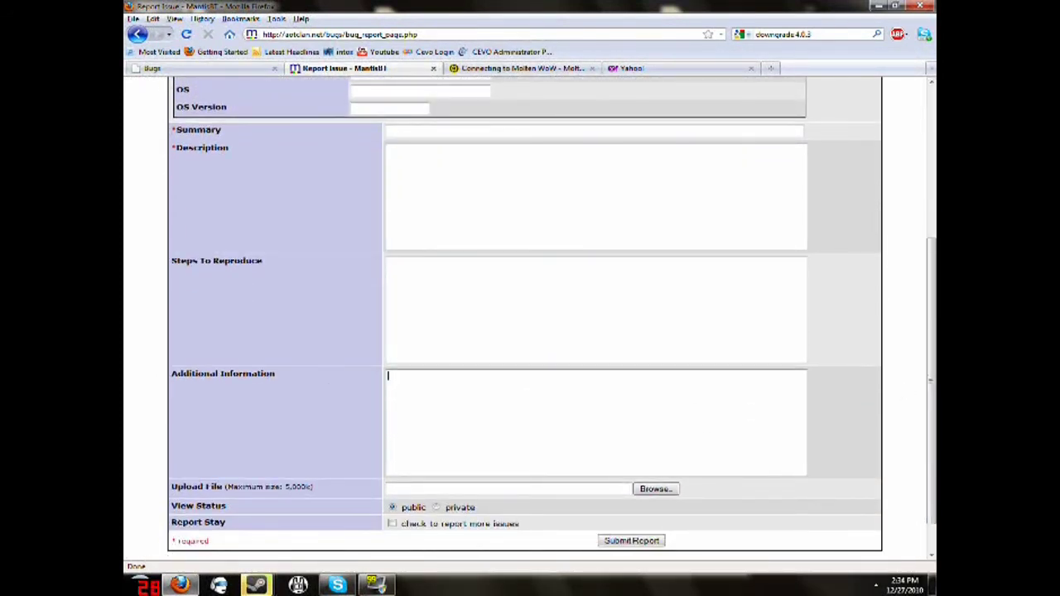
{"action": "scroll", "coordinate": [927, 373], "scroll_direction": "down", "scroll_amount": 2}
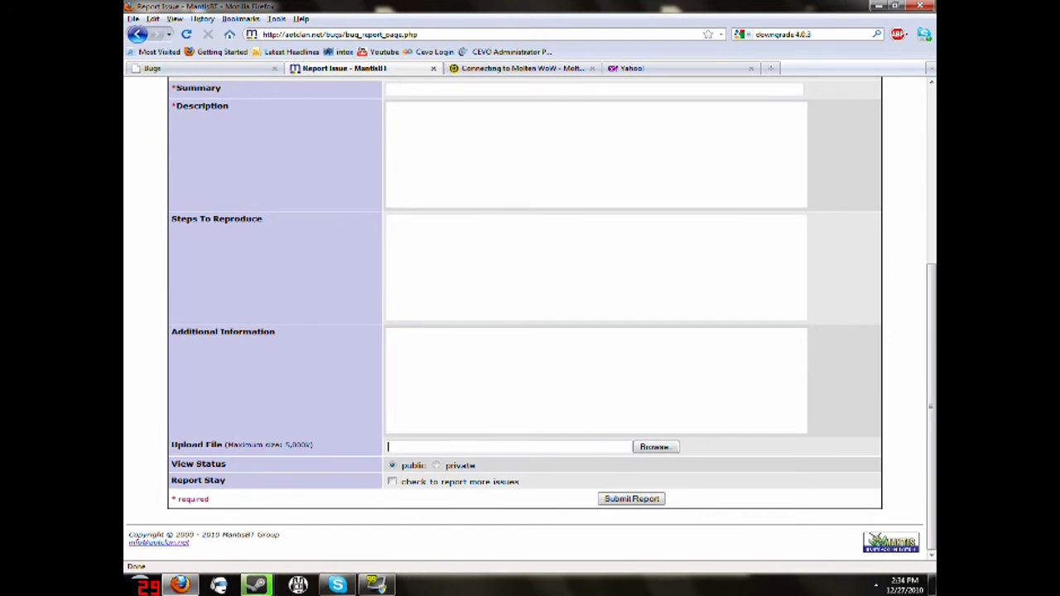
{"action": "left_click", "coordinate": [662, 447]}
{"action": "left_click", "coordinate": [511, 19]}
Leave the unsubmitted report for the Main page and open the View Issues list.
{"action": "scroll", "coordinate": [686, 501], "scroll_direction": "up", "scroll_amount": 6}
{"action": "left_click", "coordinate": [289, 170]}
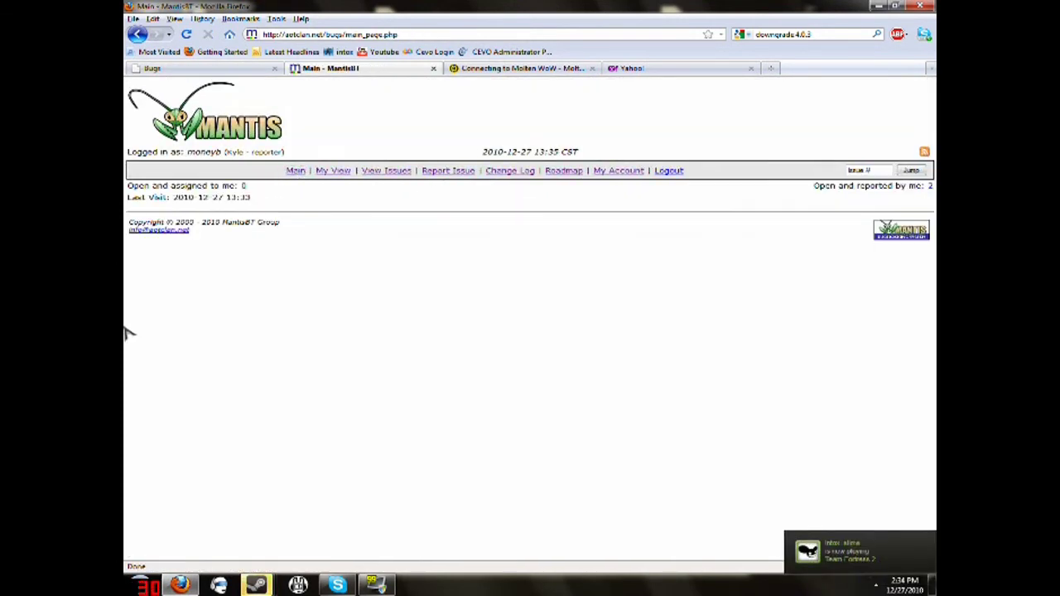
{"action": "left_click", "coordinate": [396, 173]}
Look through the View Issues page, including its filters, the issues' severity, status and summary, and the status colour legend.
{"action": "scroll", "coordinate": [721, 431], "scroll_direction": "down", "scroll_amount": 2}
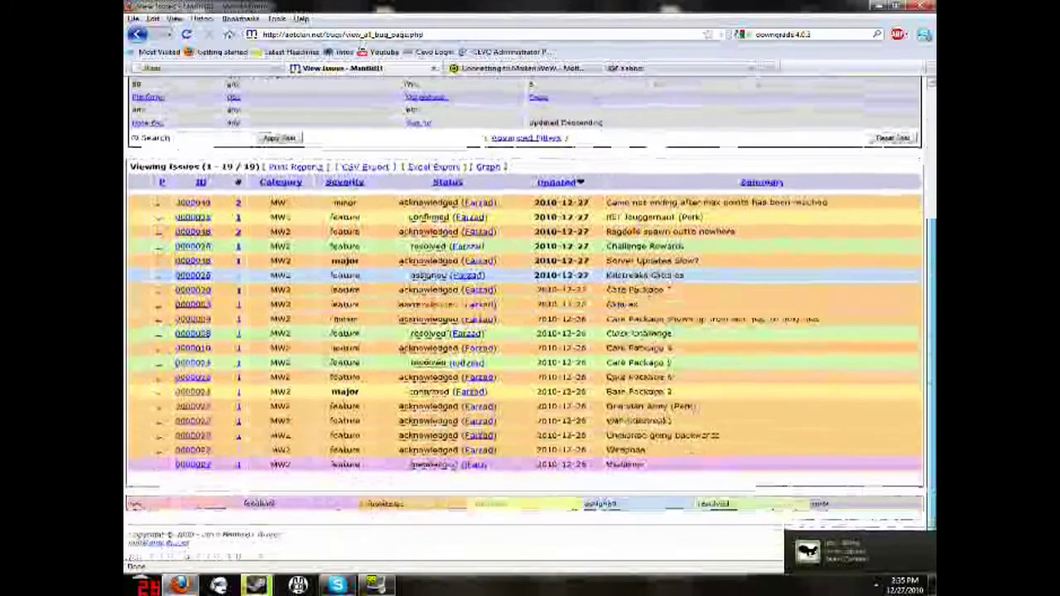
{"action": "scroll", "coordinate": [374, 126], "scroll_direction": "up", "scroll_amount": 2}
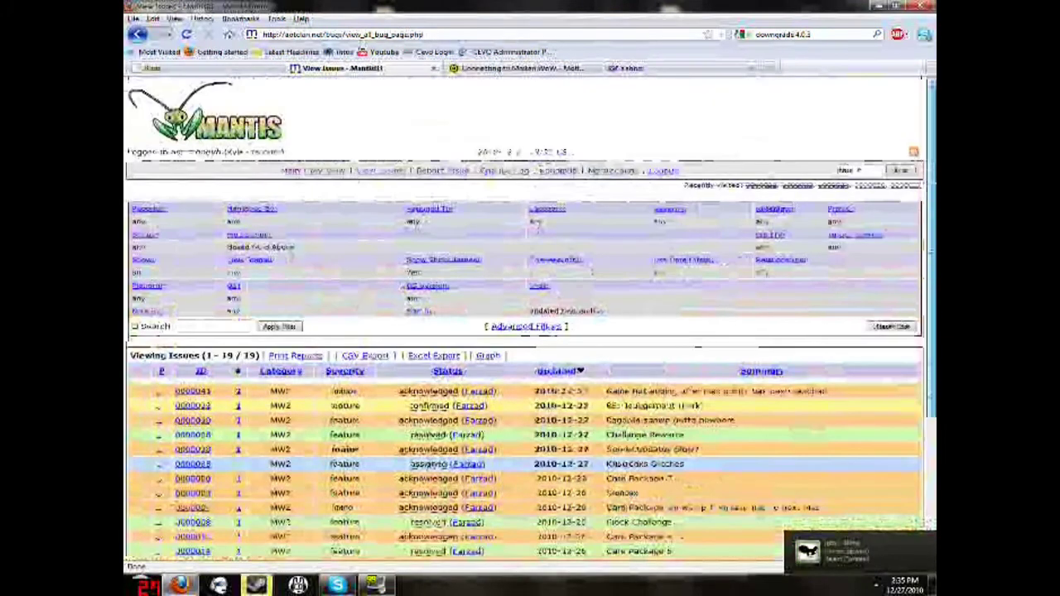
{"action": "left_click", "coordinate": [364, 170]}
{"action": "scroll", "coordinate": [530, 331], "scroll_direction": "down", "scroll_amount": 5}
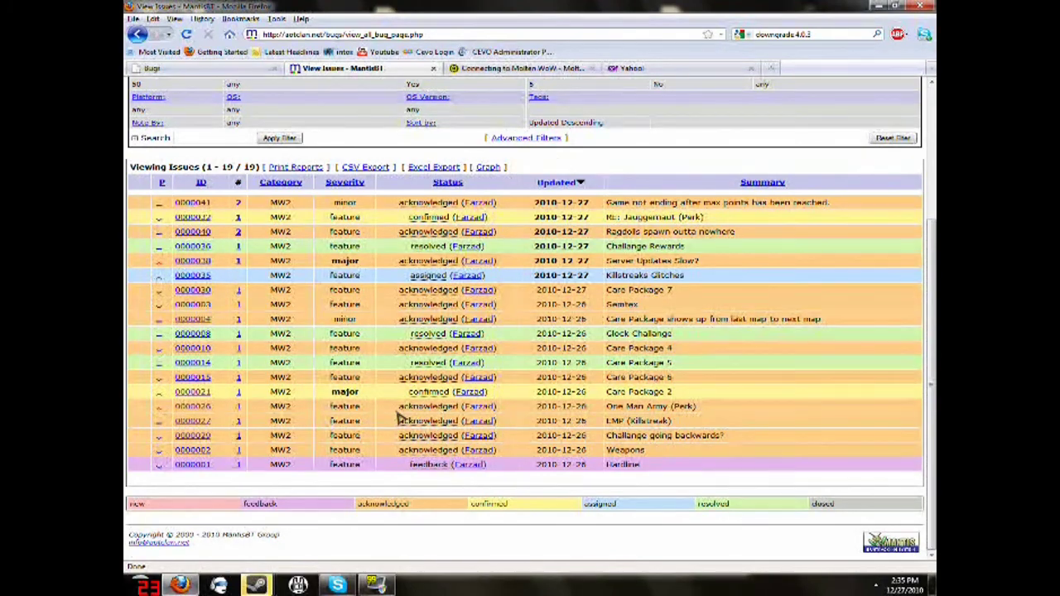
{"action": "scroll", "coordinate": [750, 142], "scroll_direction": "up", "scroll_amount": 4}
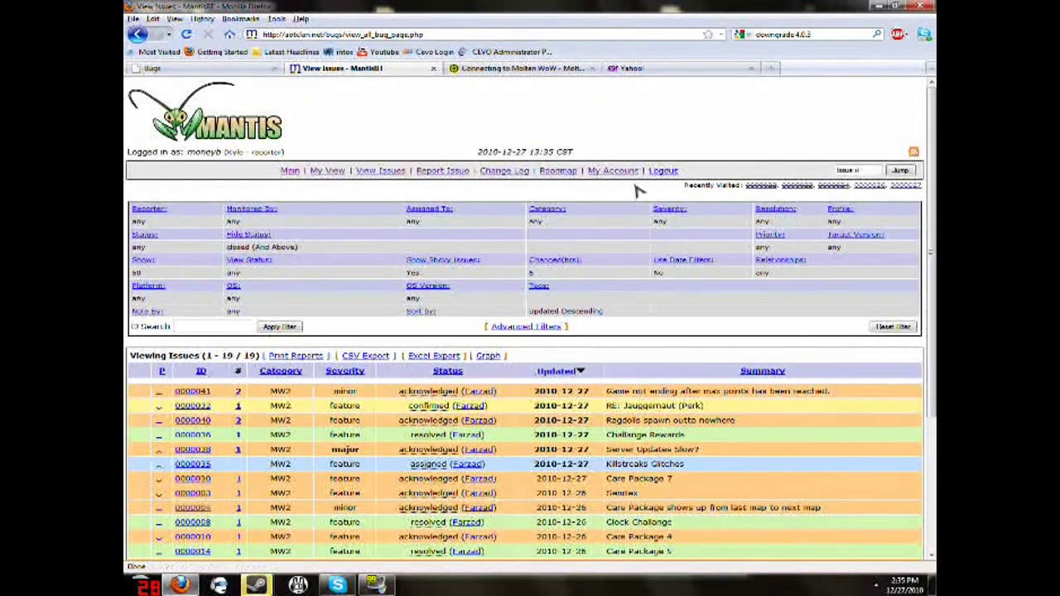
{"action": "scroll", "coordinate": [638, 190], "scroll_direction": "down", "scroll_amount": 4}
{"action": "scroll", "coordinate": [638, 191], "scroll_direction": "up", "scroll_amount": 2}
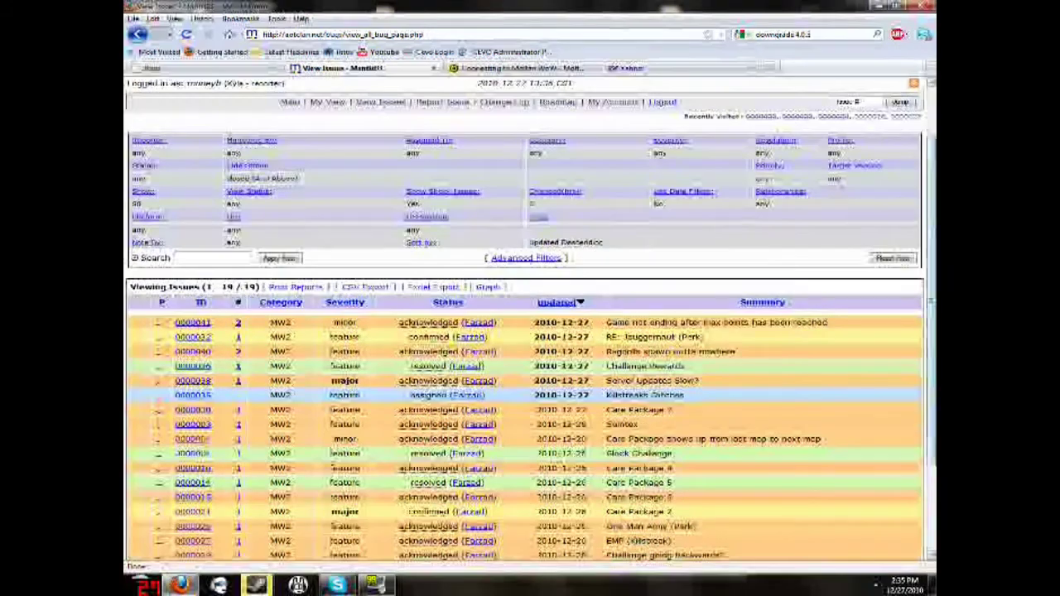
{"action": "scroll", "coordinate": [659, 180], "scroll_direction": "down", "scroll_amount": 3}
{"action": "scroll", "coordinate": [658, 180], "scroll_direction": "up", "scroll_amount": 5}
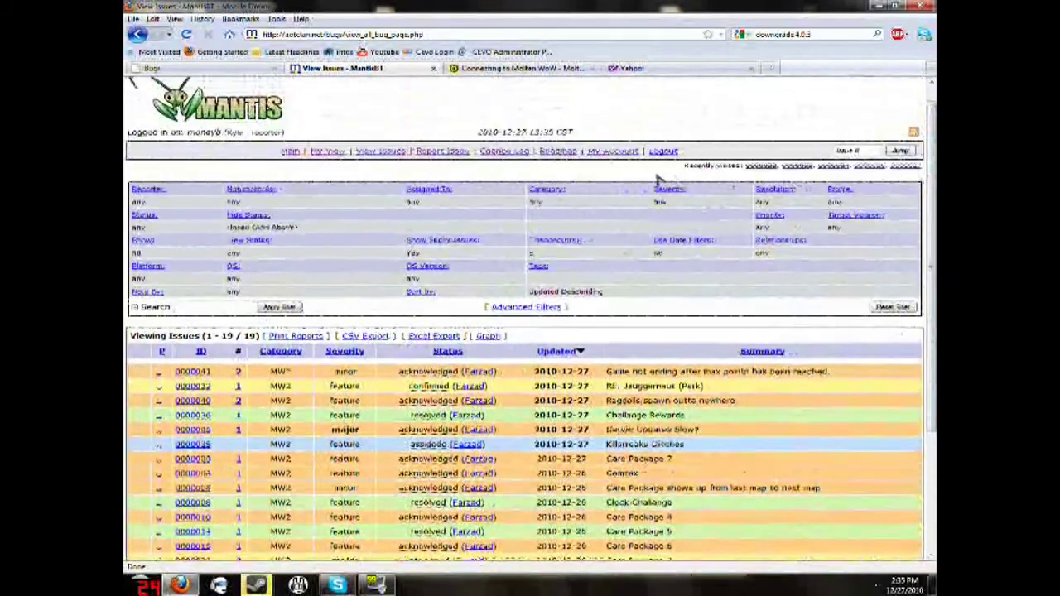
{"action": "scroll", "coordinate": [658, 181], "scroll_direction": "down", "scroll_amount": 1}
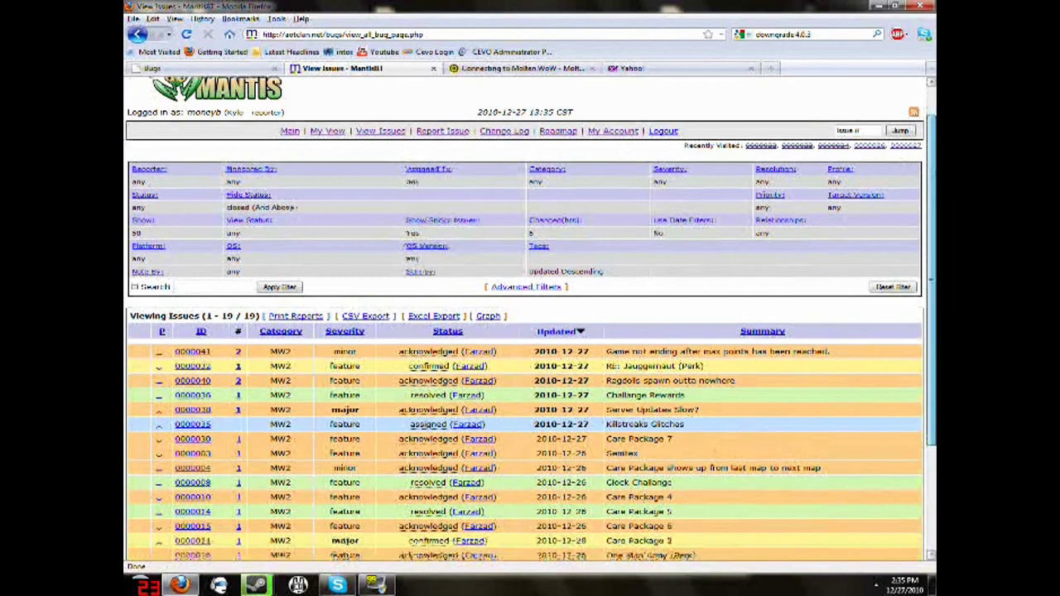
{"action": "scroll", "coordinate": [531, 317], "scroll_direction": "up", "scroll_amount": 2}
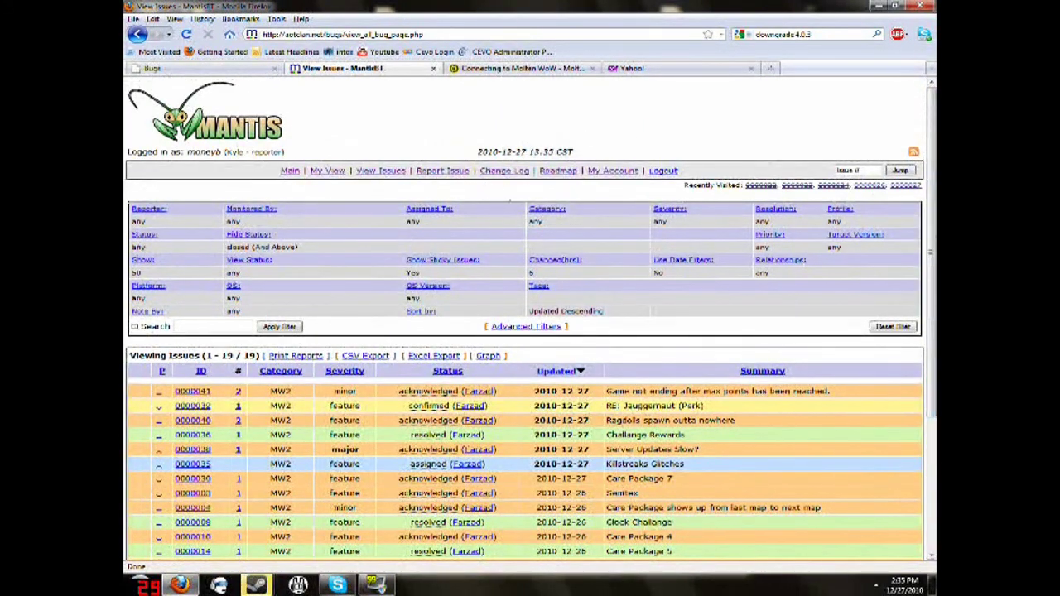
{"action": "scroll", "coordinate": [650, 246], "scroll_direction": "down", "scroll_amount": 4}
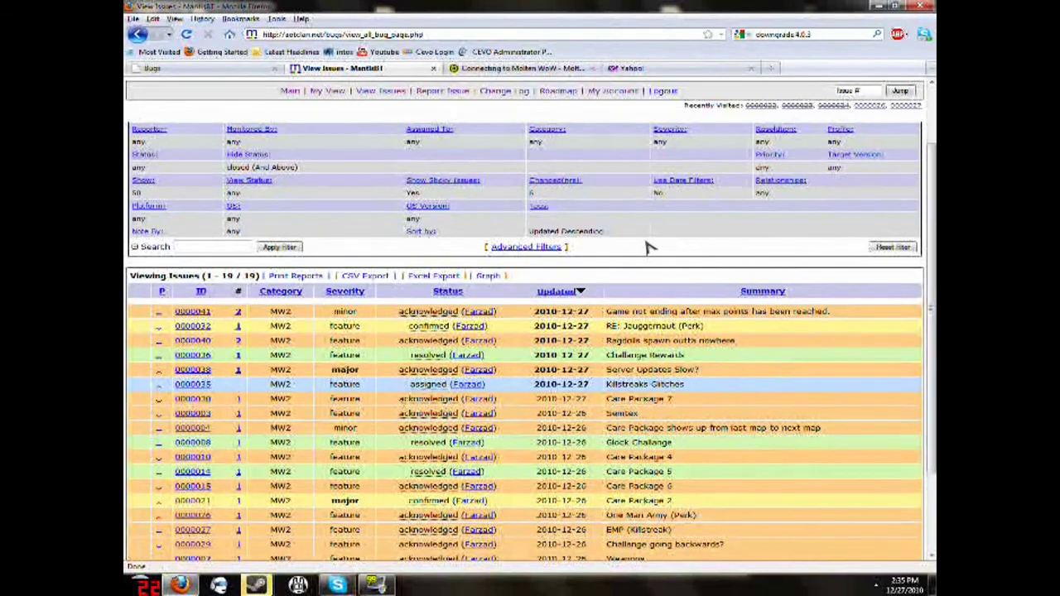
{"action": "scroll", "coordinate": [653, 240], "scroll_direction": "up", "scroll_amount": 4}
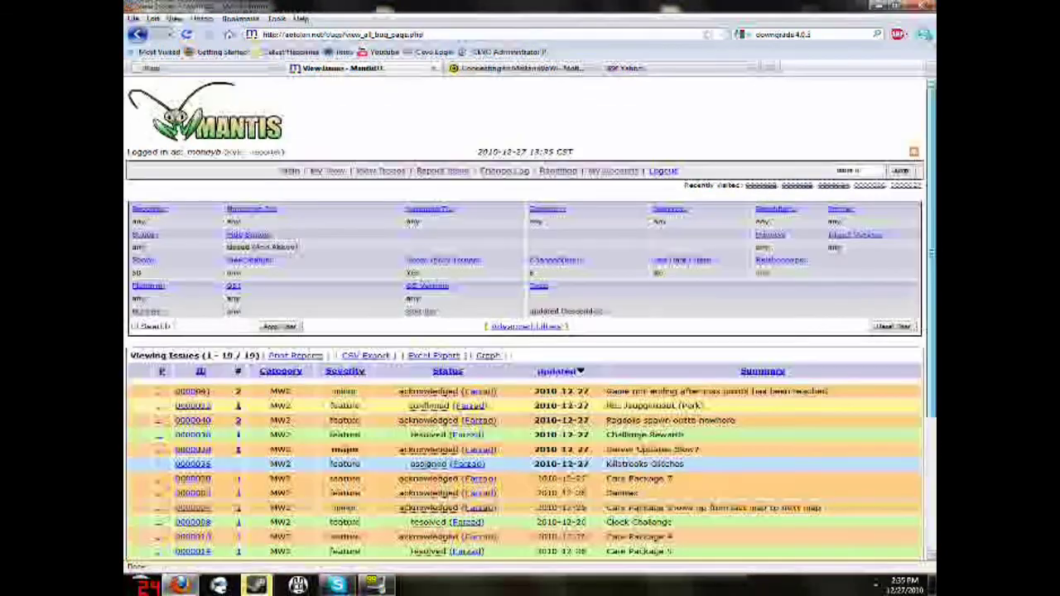